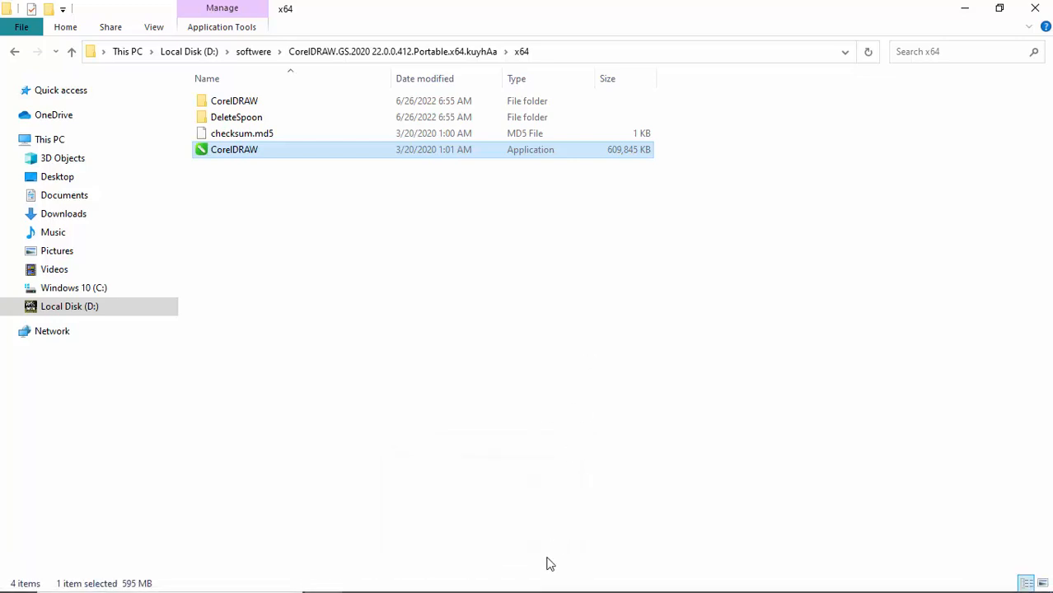
Step: Switch to CorelDRAW and create a portrait A4 CMYK document named "mengenal tool 2"
click(510, 580)
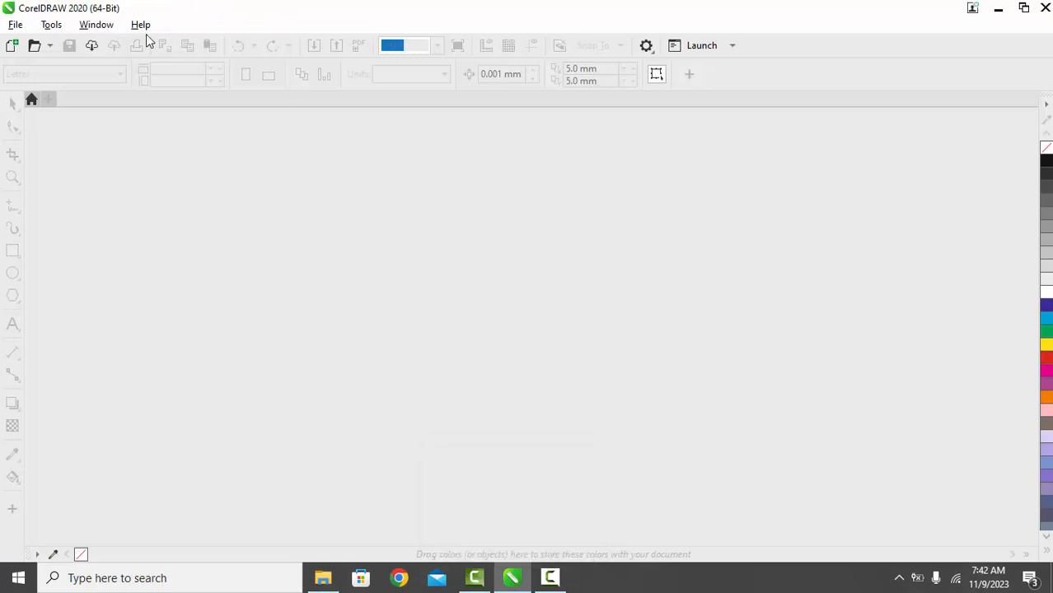
click(11, 46)
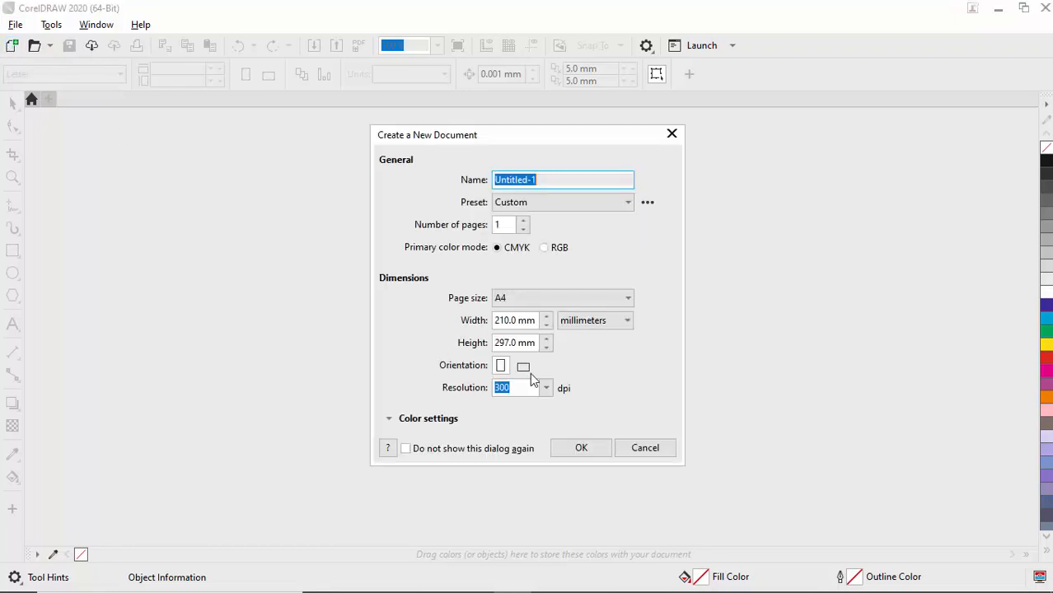
text(mengenal tool 2)
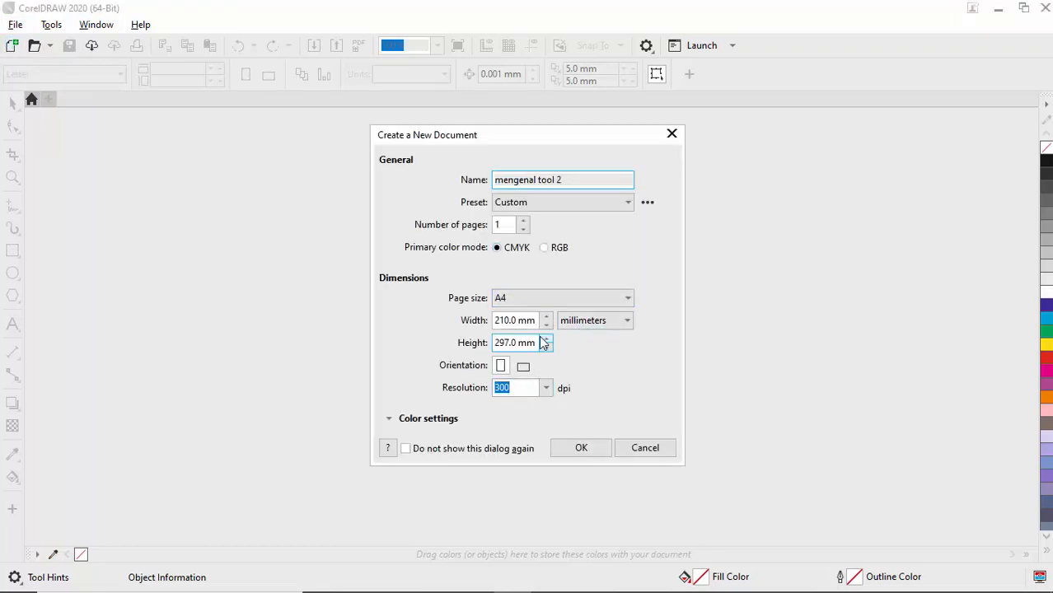
click(578, 452)
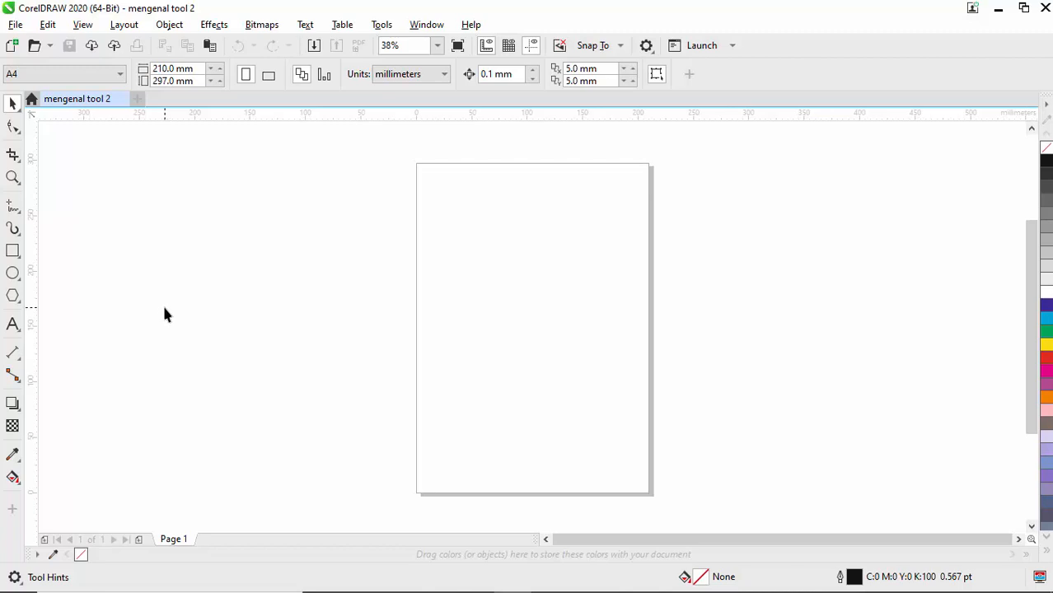
Step: Add the artistic text "Cobain" in 24 pt Arial in the upper part of the page, then deselect it
click(12, 326)
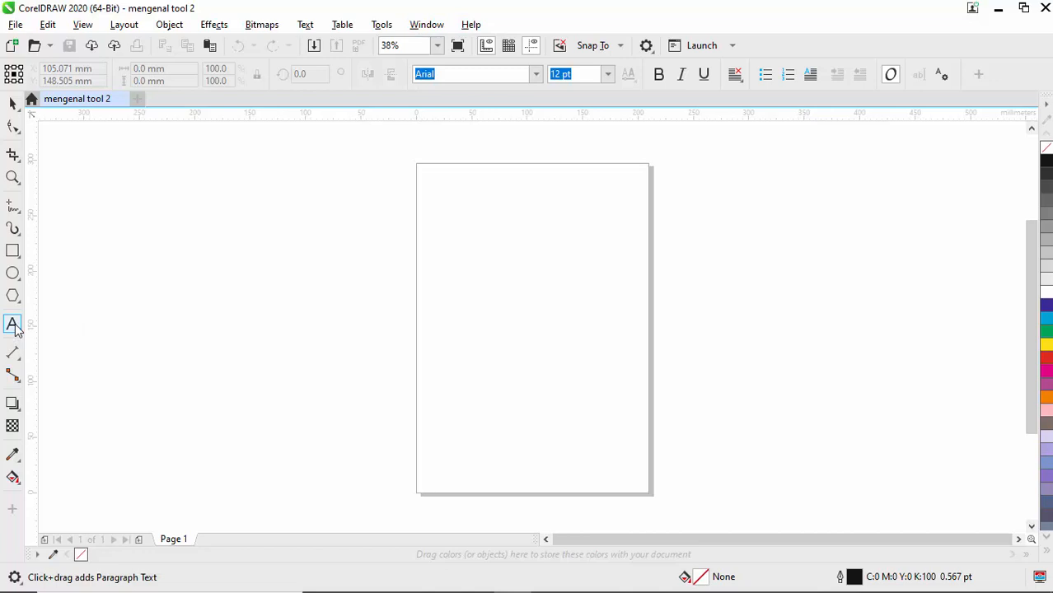
click(444, 245)
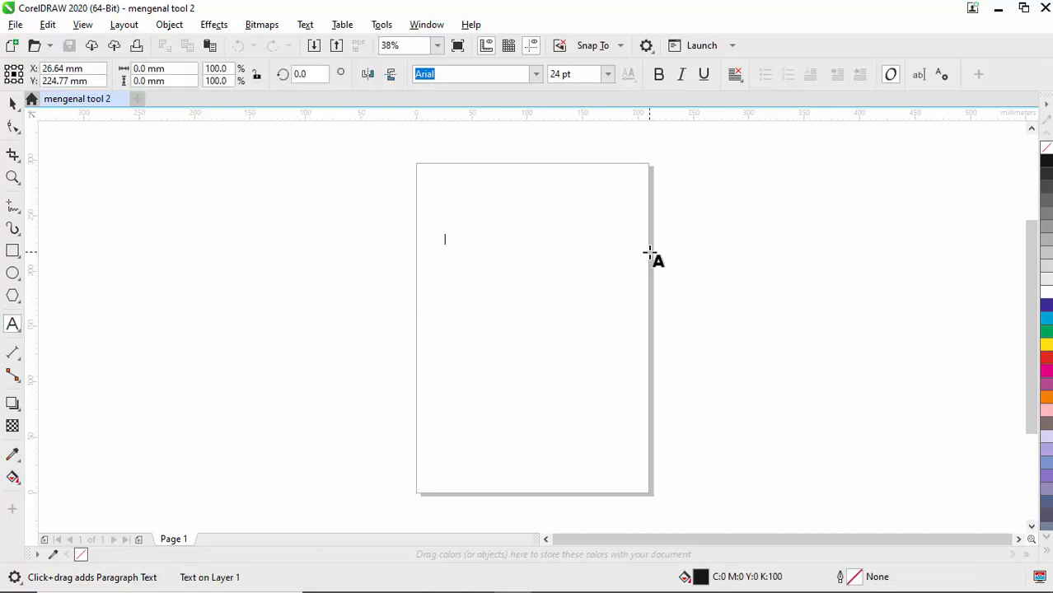
text(C)
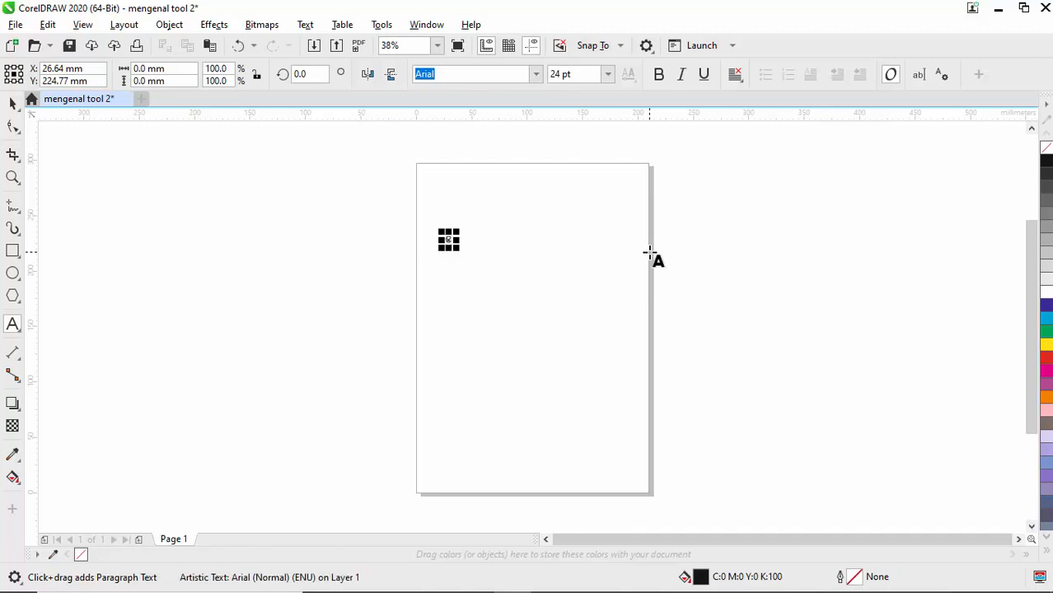
text(obain)
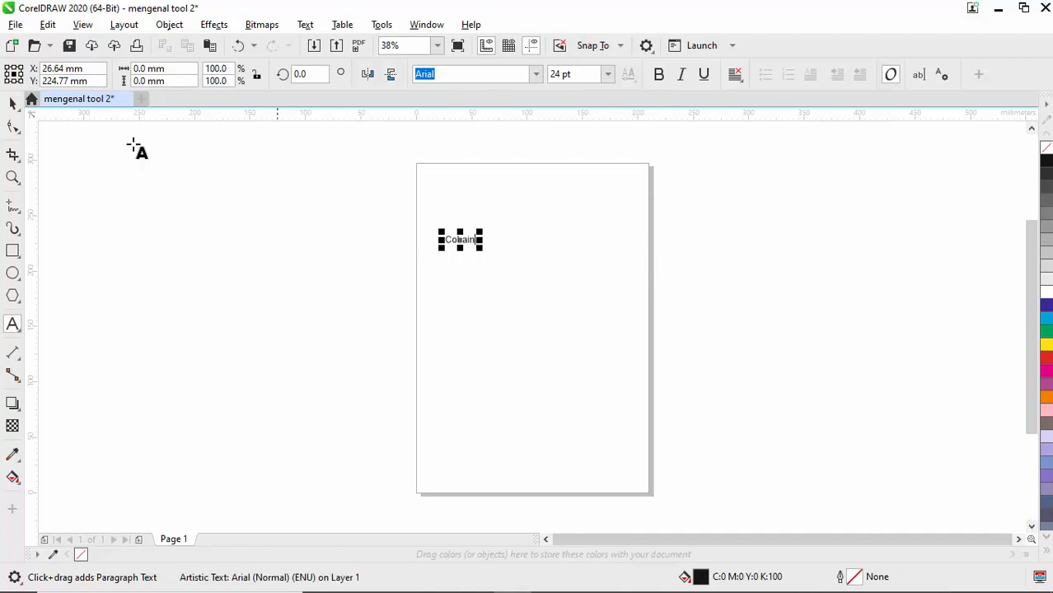
click(13, 103)
click(12, 178)
key(space)
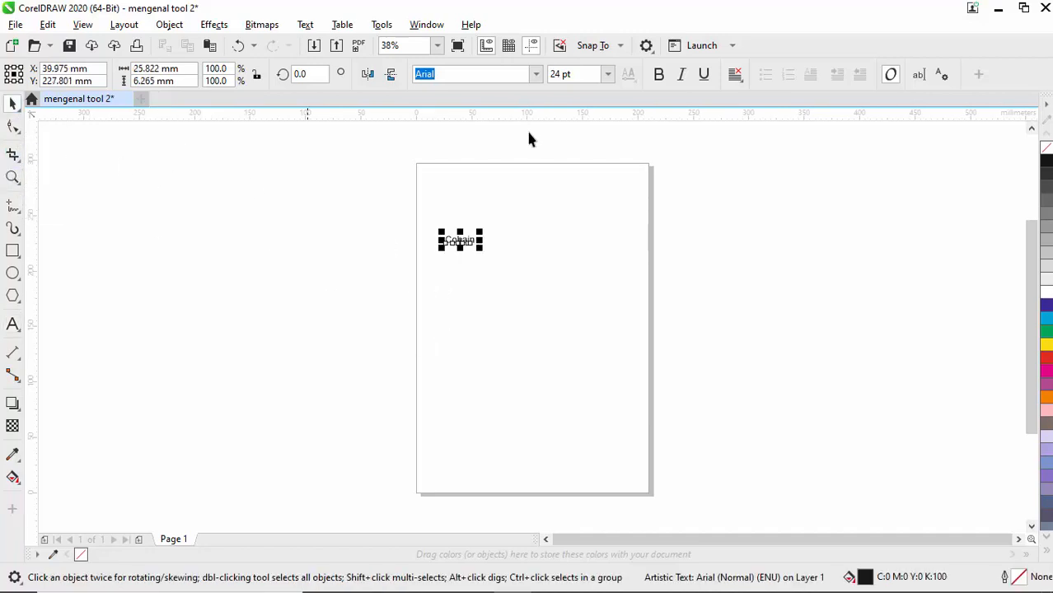
click(462, 288)
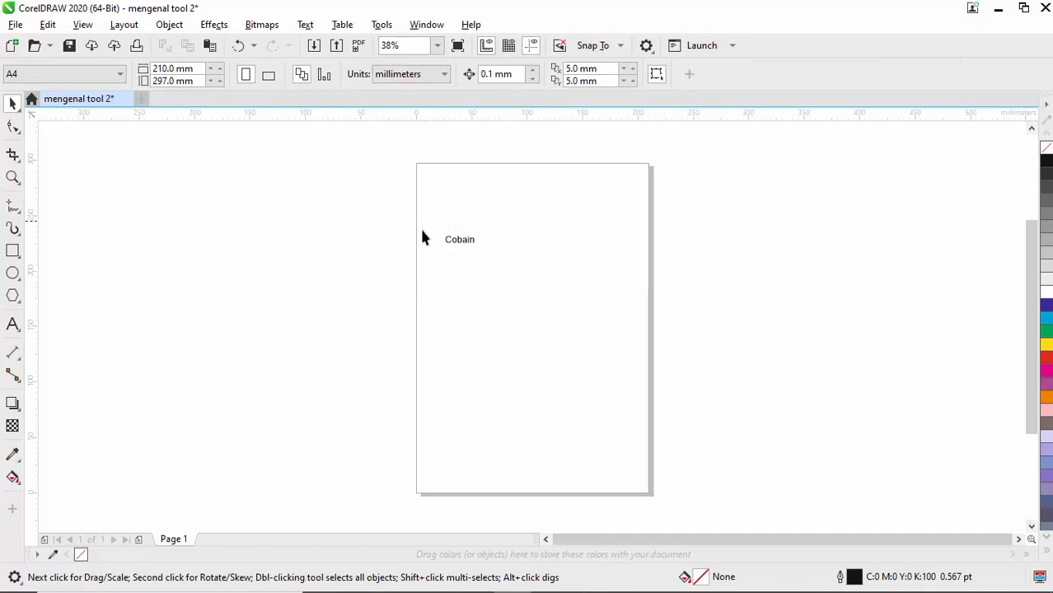
Step: Enlarge the "Cobain" text proportionally to about 34 pt by its corner, then set its font size to 150 pt
click(470, 241)
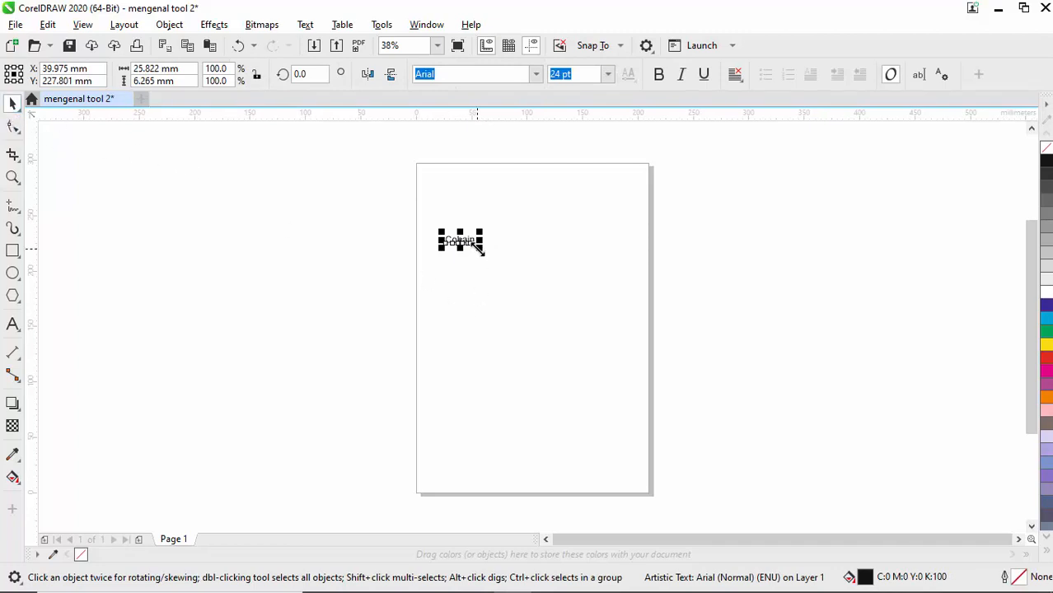
mouse_move(478, 247)
mouse_down()
mouse_move(548, 301)
mouse_move(488, 255)
mouse_up()
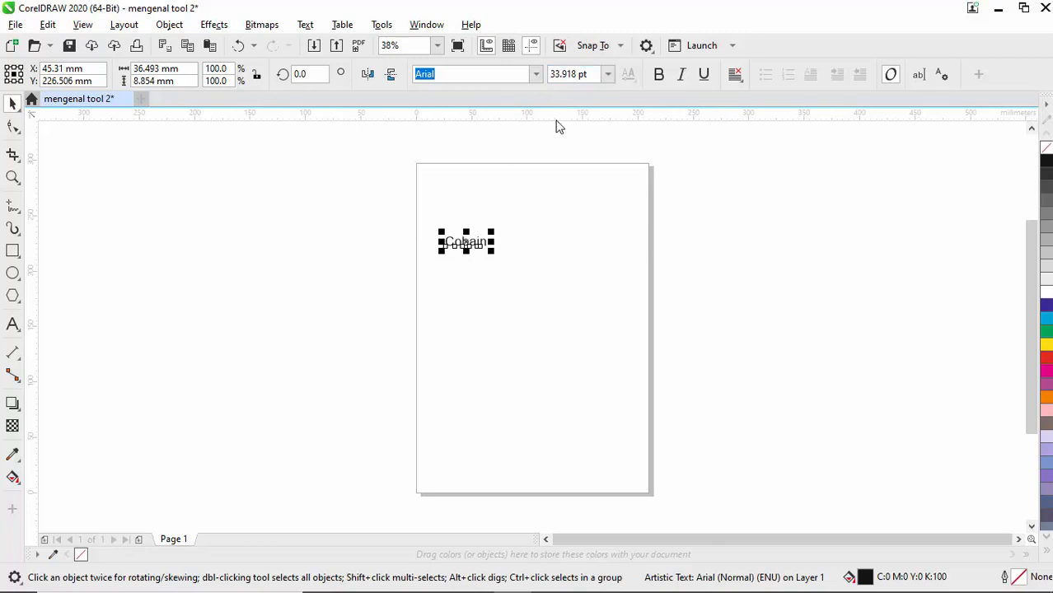
click(608, 75)
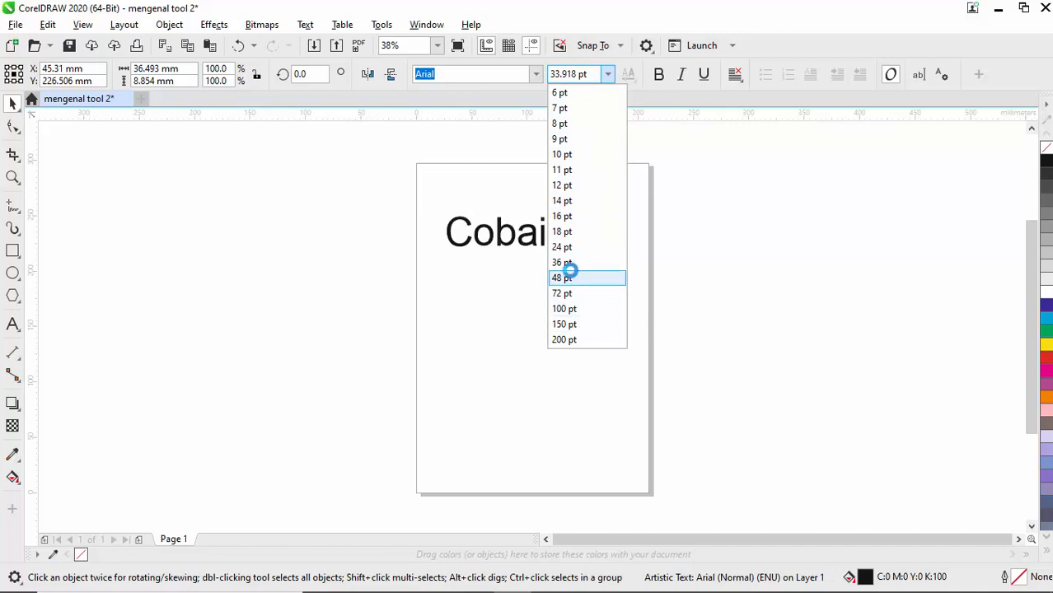
click(575, 325)
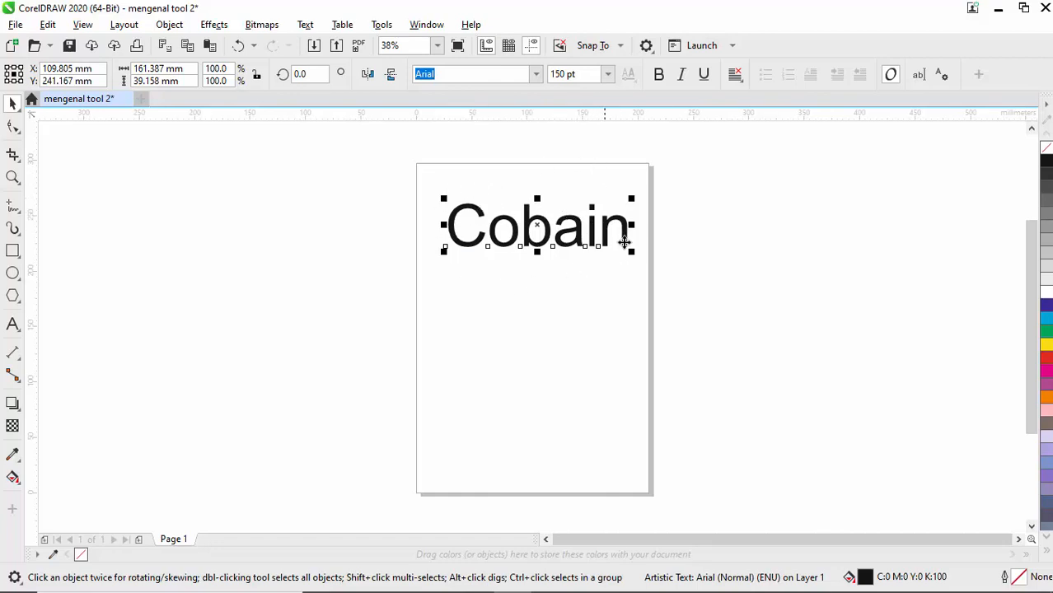
Step: Scale the "Cobain" text down to about 137 pt and move it about 29 mm lower on the page
mouse_move(632, 251)
mouse_down()
mouse_move(604, 239)
mouse_move(627, 271)
mouse_move(620, 262)
mouse_up()
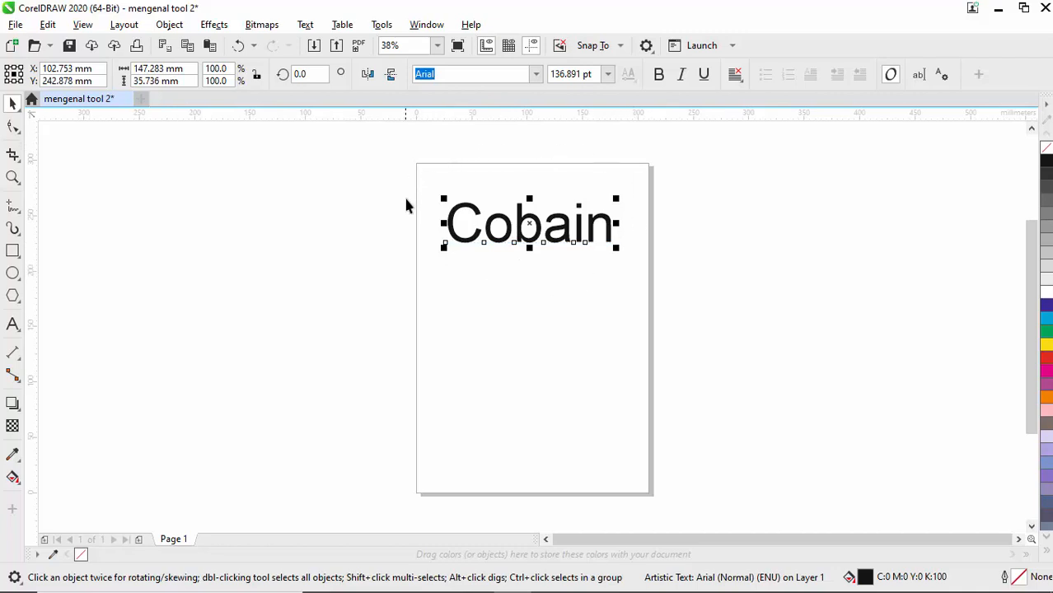
click(544, 288)
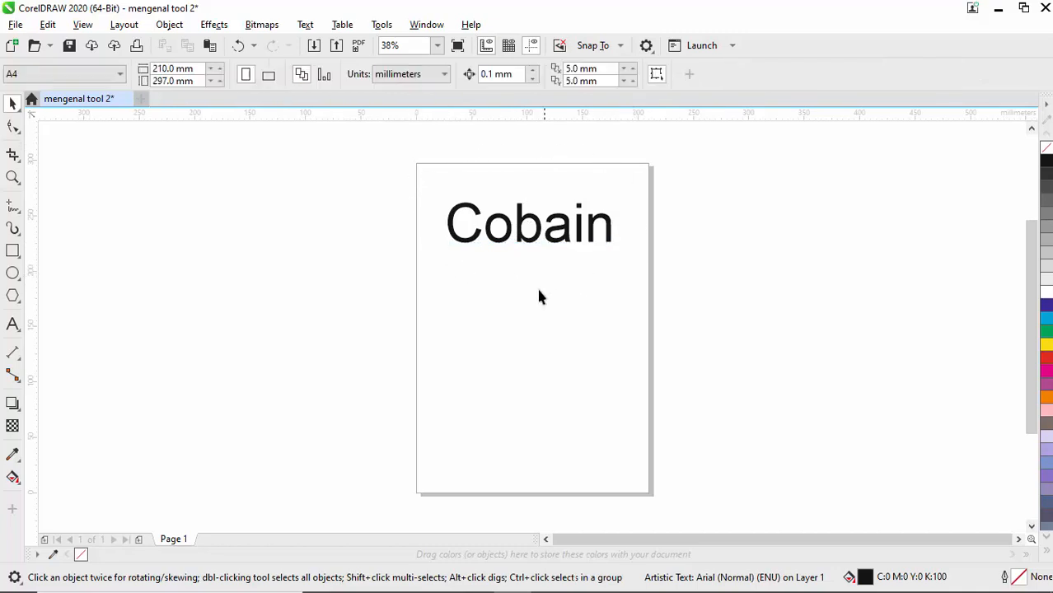
click(504, 239)
drag(538, 224, 532, 262)
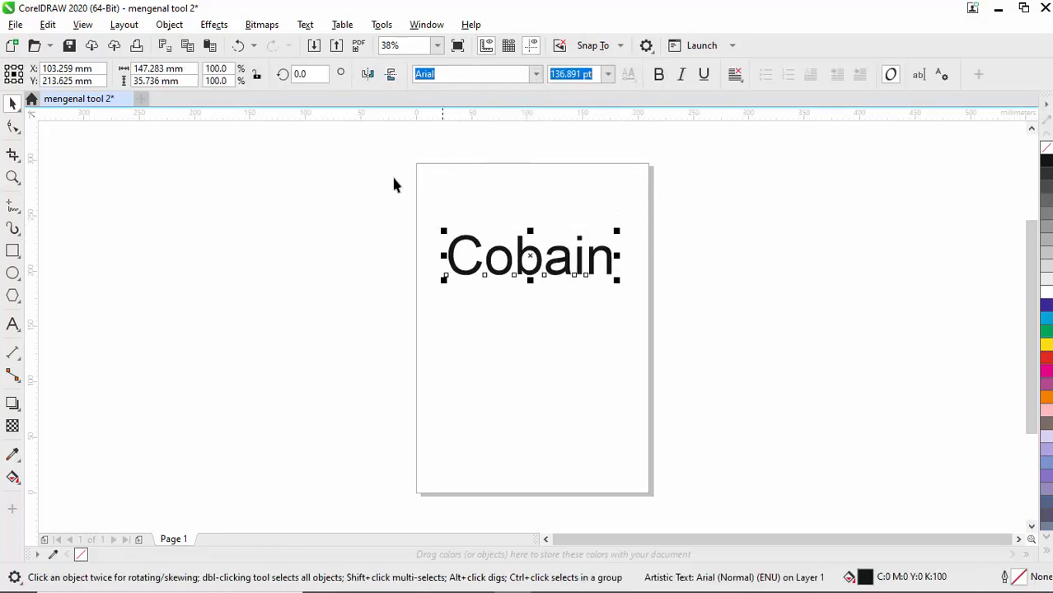
click(339, 187)
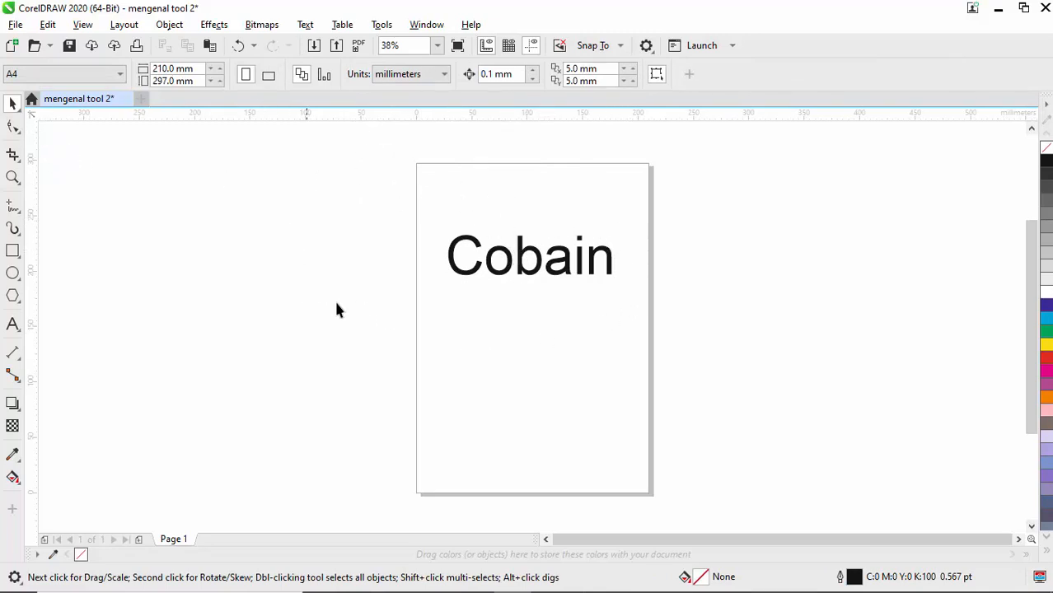
click(490, 269)
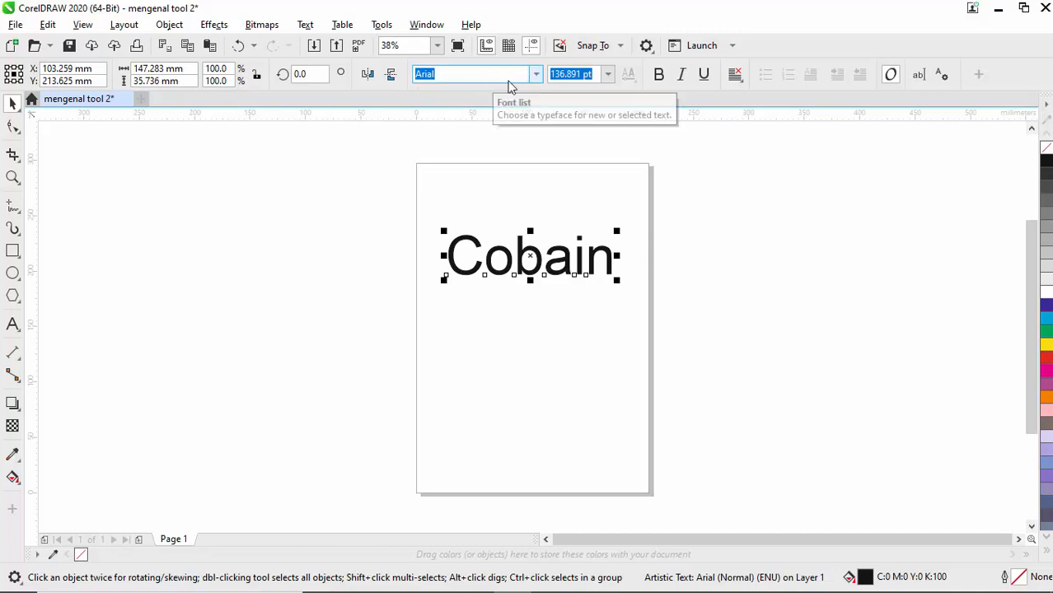
click(535, 76)
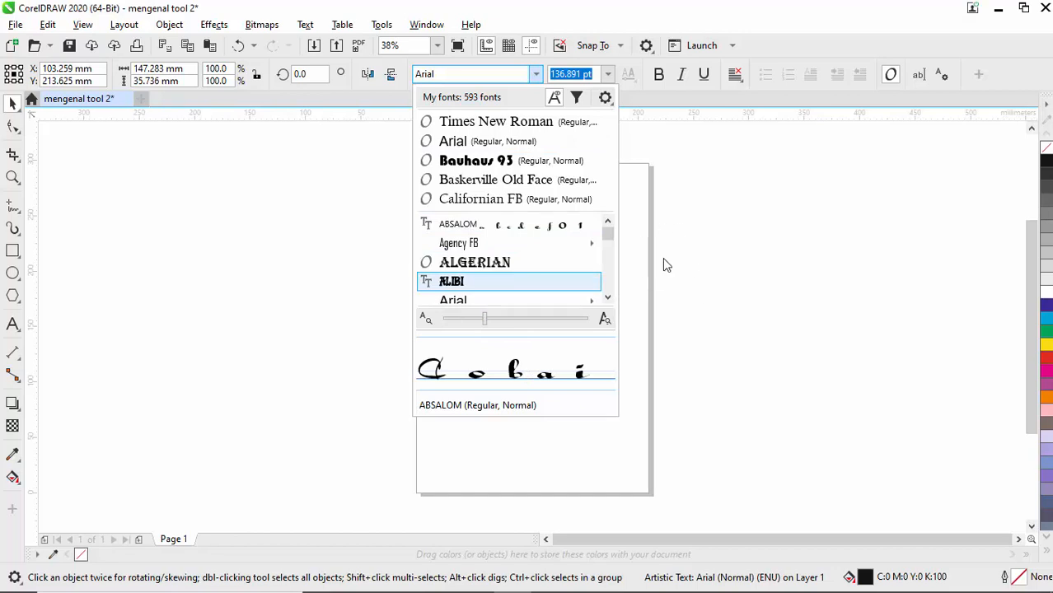
key(Escape)
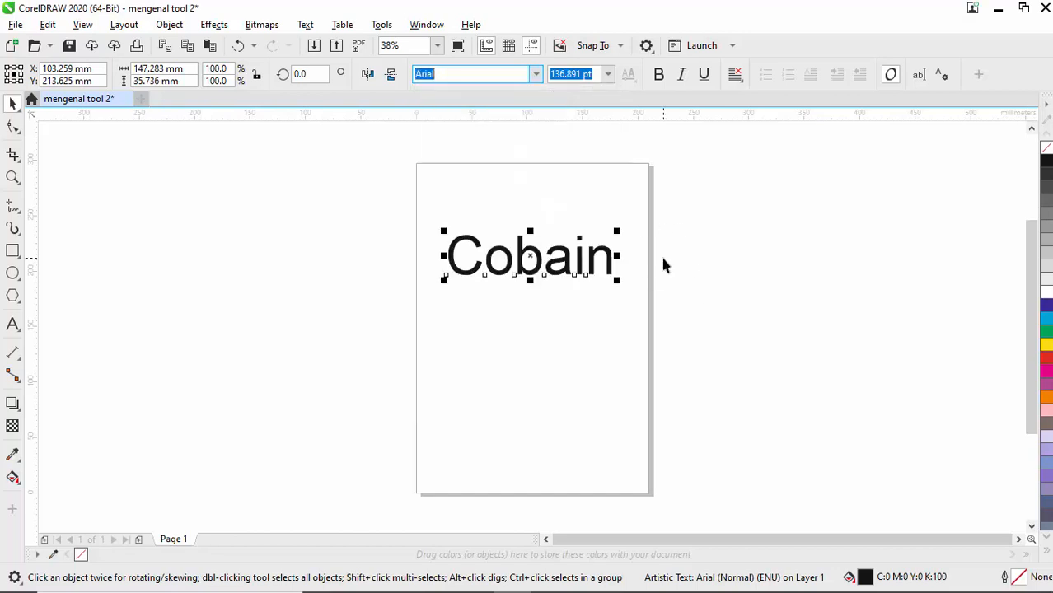
Step: Move the "Cobain" text off the page onto the empty area on its right, centred at about X 343 mm, Y 205 mm
click(513, 174)
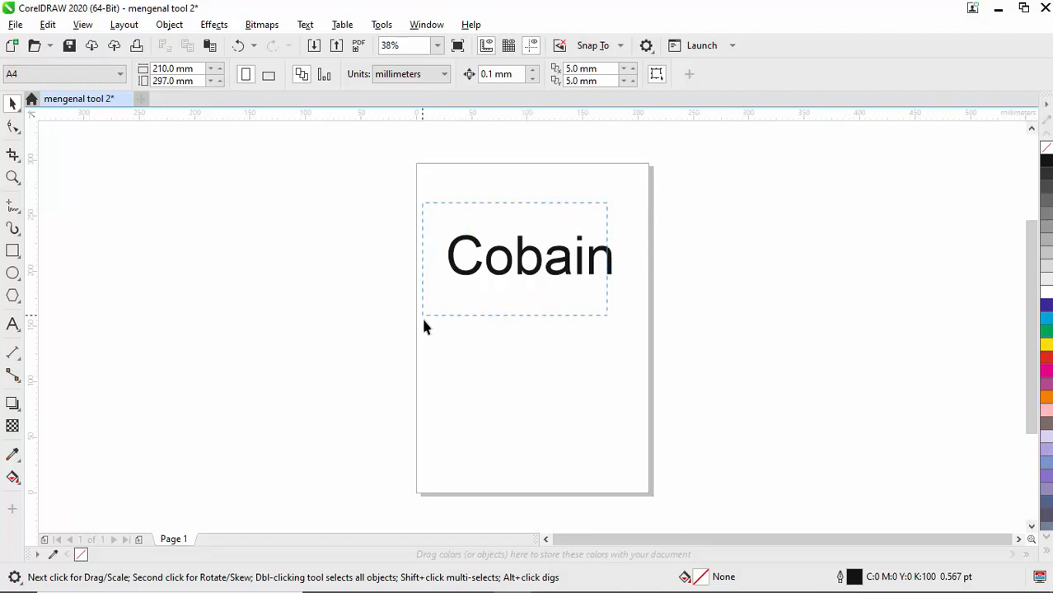
click(481, 272)
drag(532, 255, 796, 275)
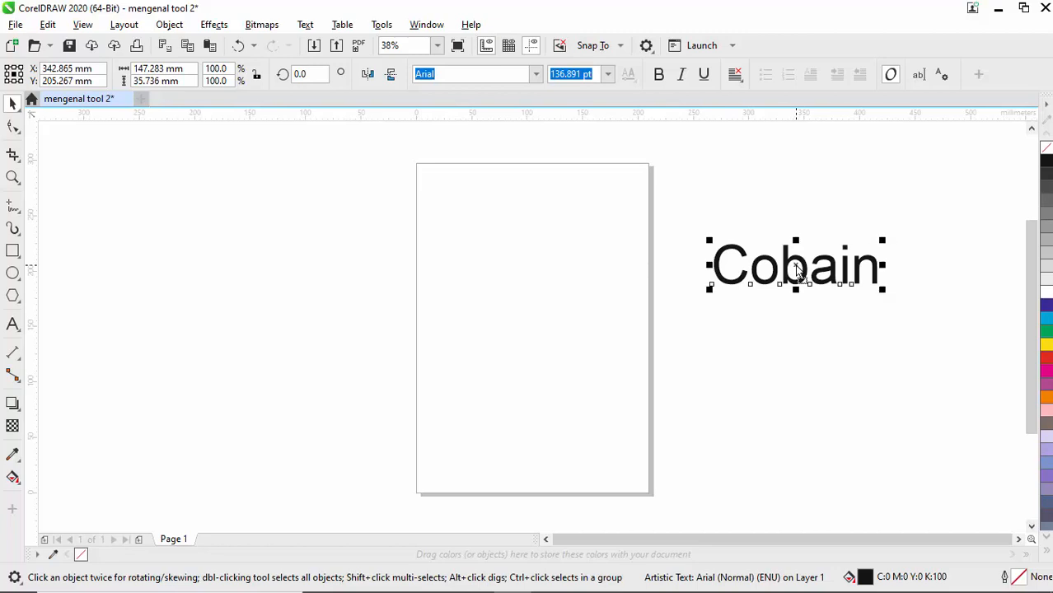
Step: Preview fonts on the selected "Cobain" text and apply Brush Script MT
click(536, 75)
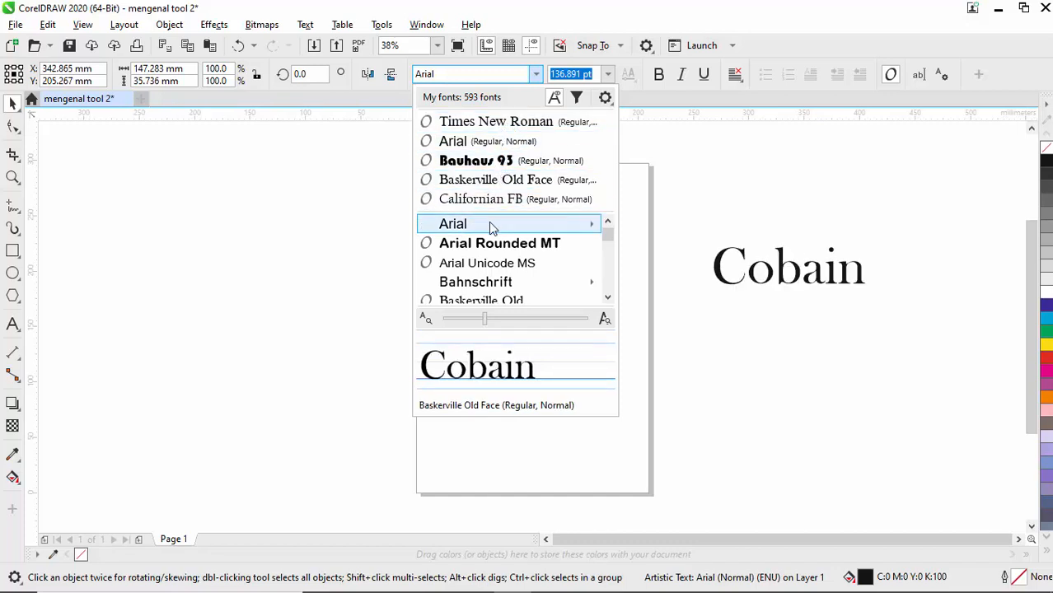
mouse_move(487, 231)
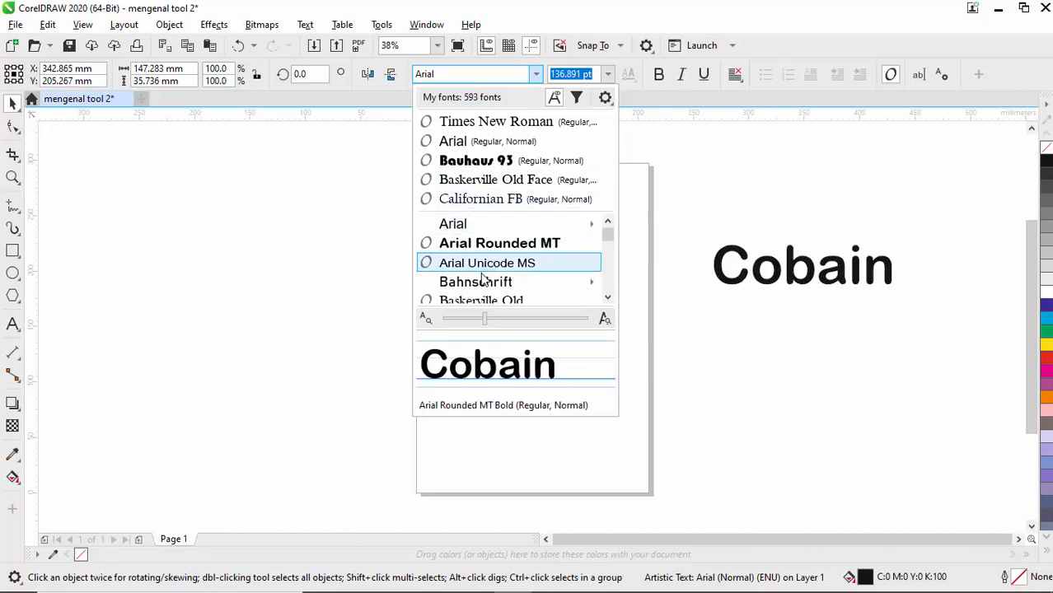
mouse_move(484, 280)
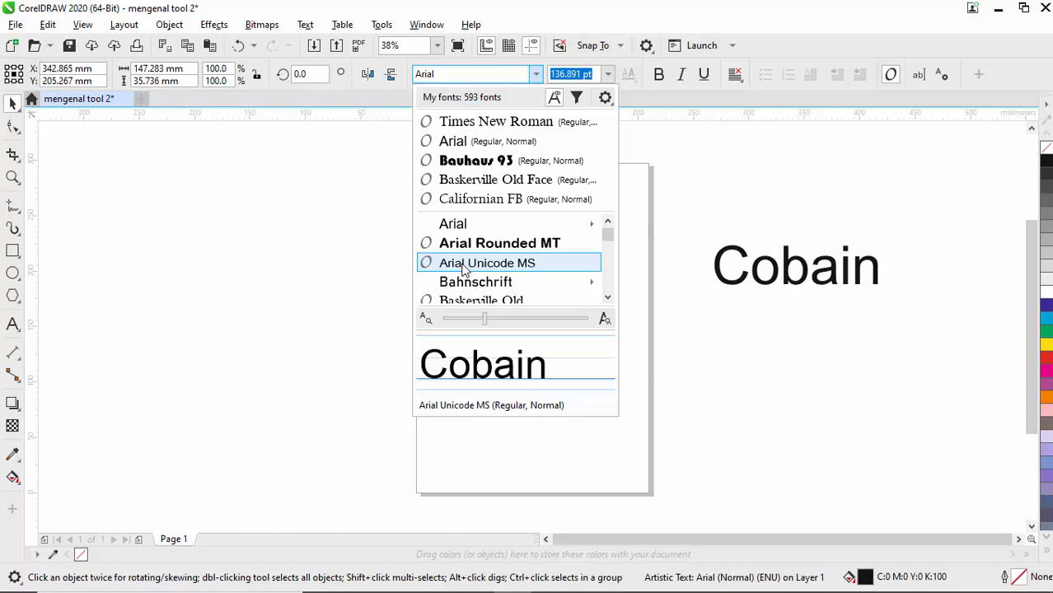
key(Down)
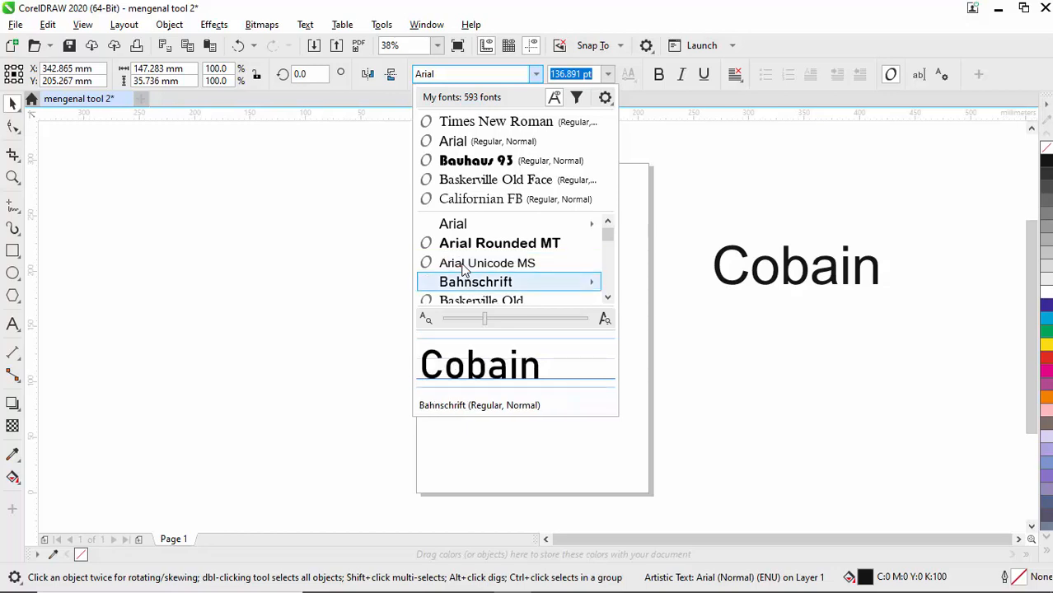
key(Down)
key(Down)
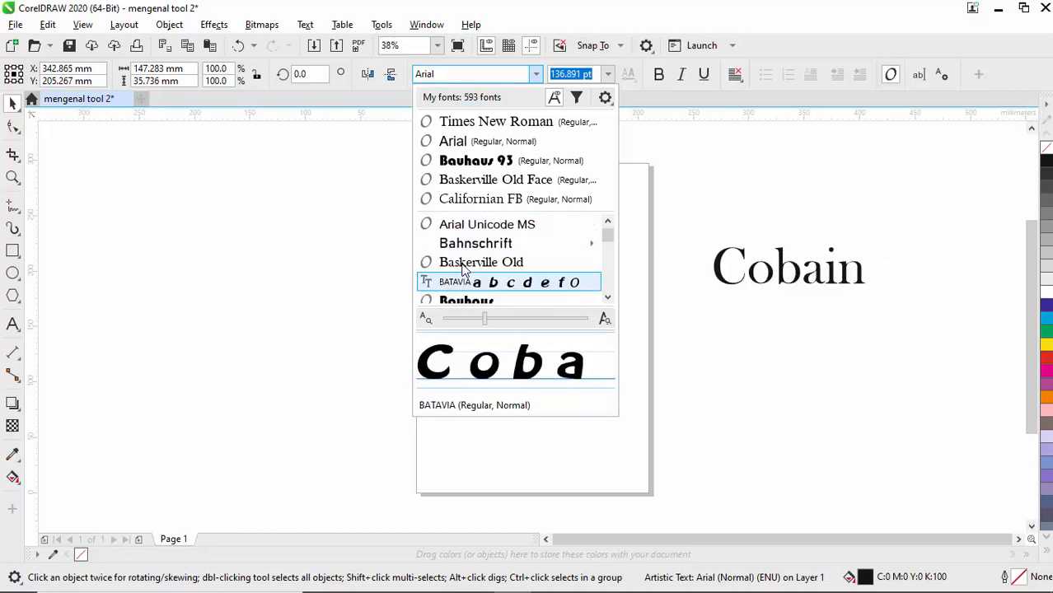
key(Down)
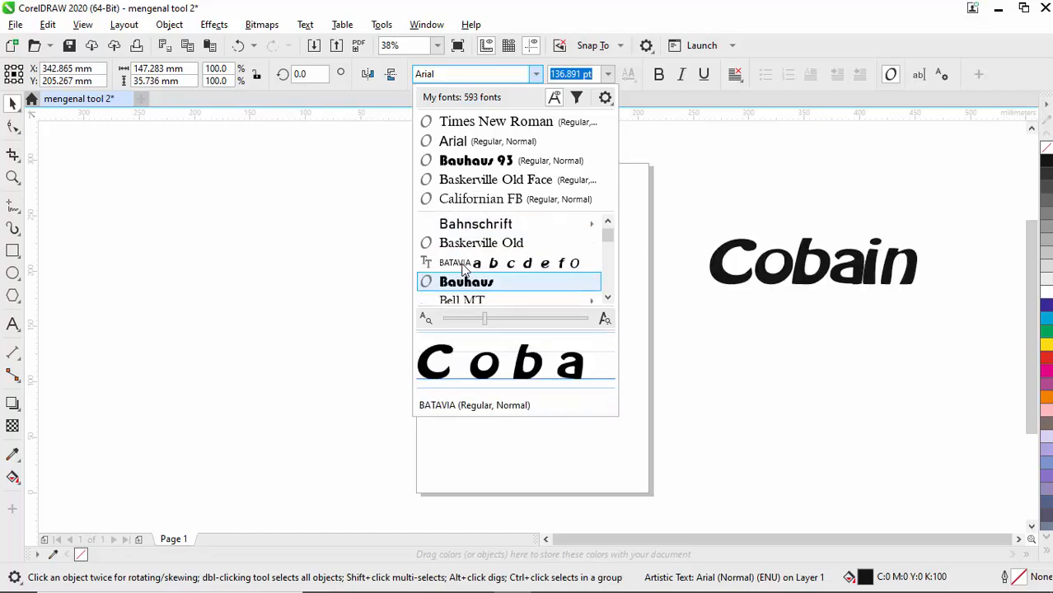
key(Down)
key(Down)
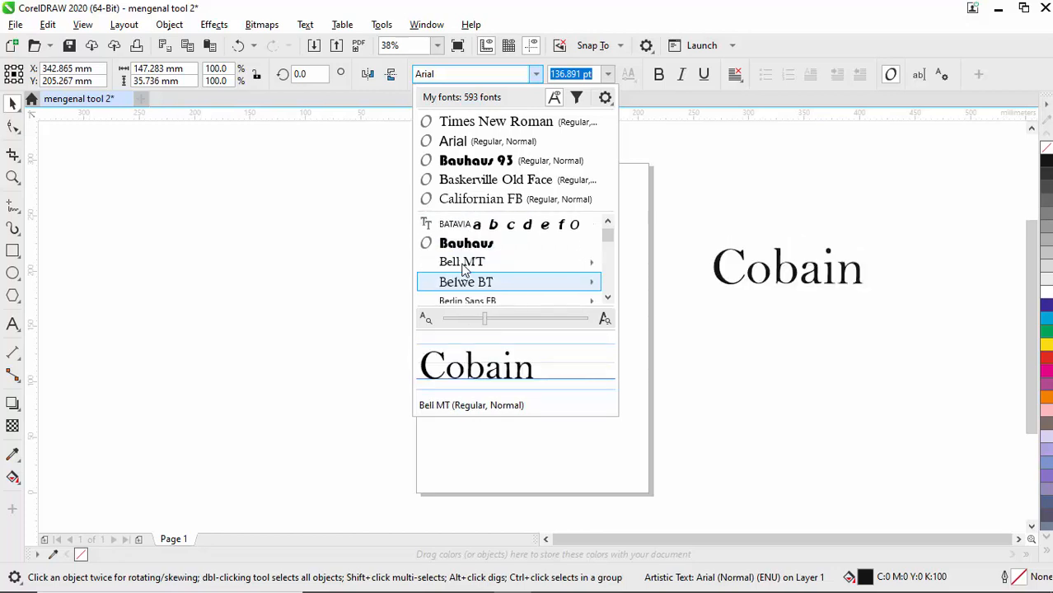
key(Down)
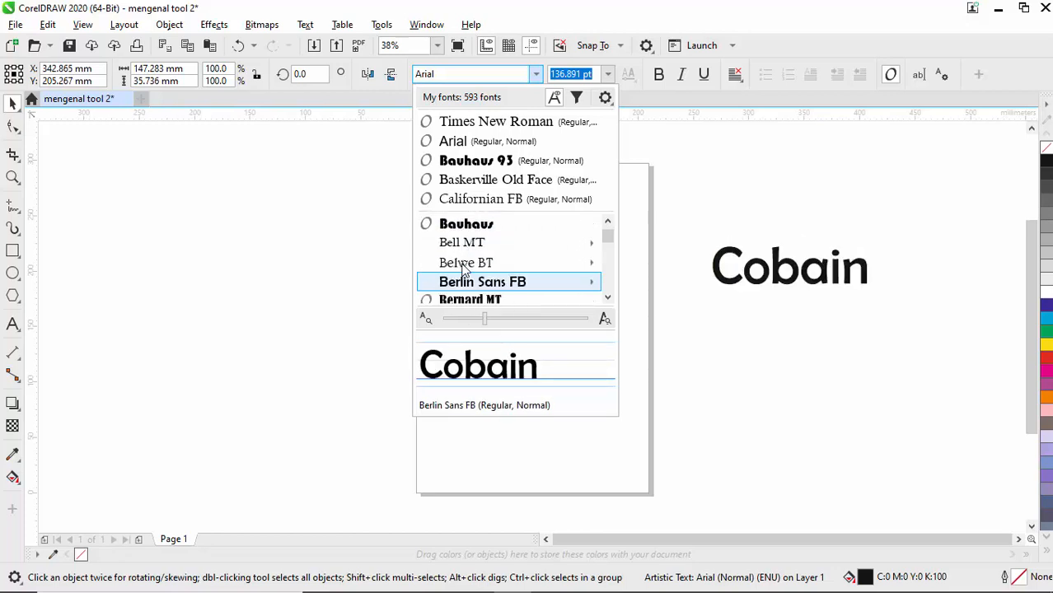
key(Down)
key(Down)
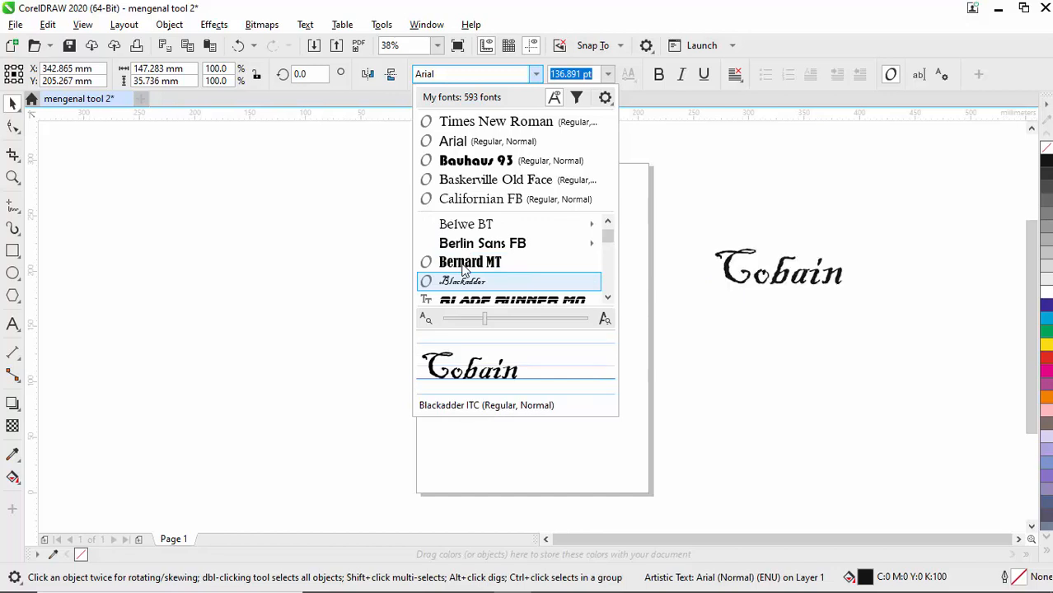
key(Down)
key(Down)
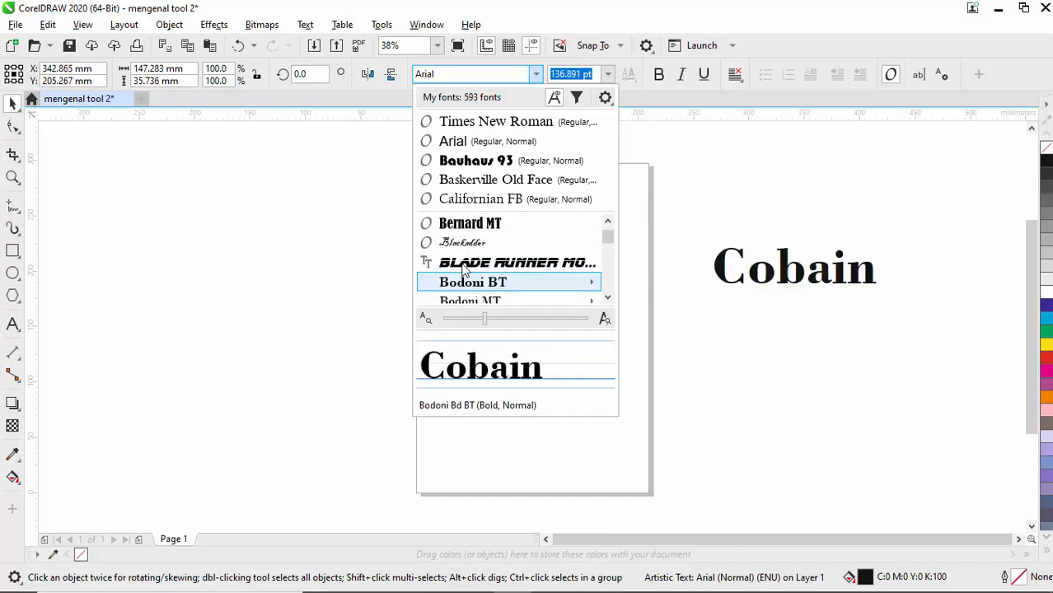
key(Down)
key(Down)
key(Down)
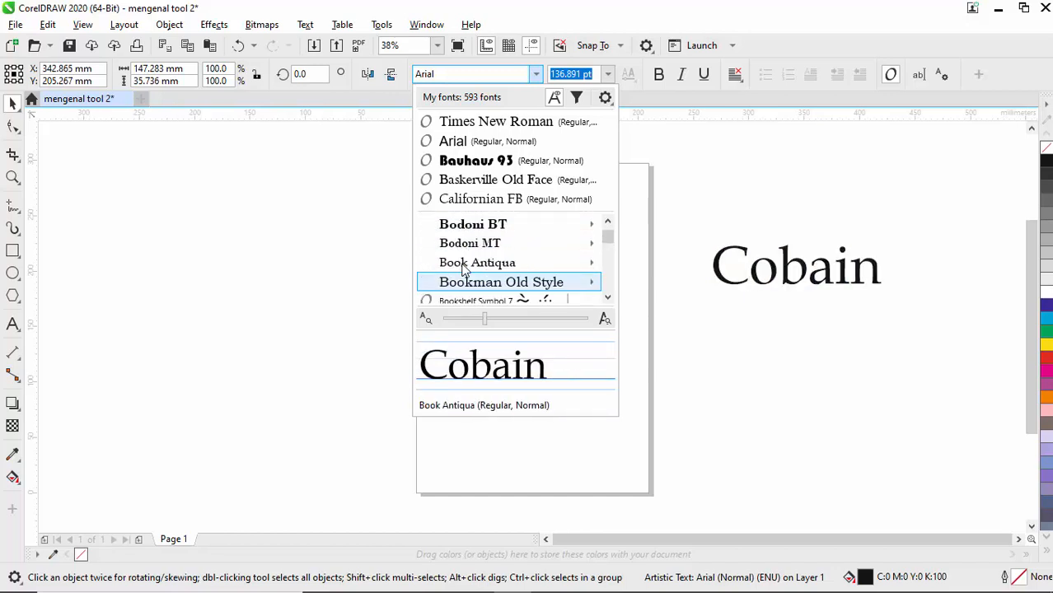
key(Down)
key(Down)
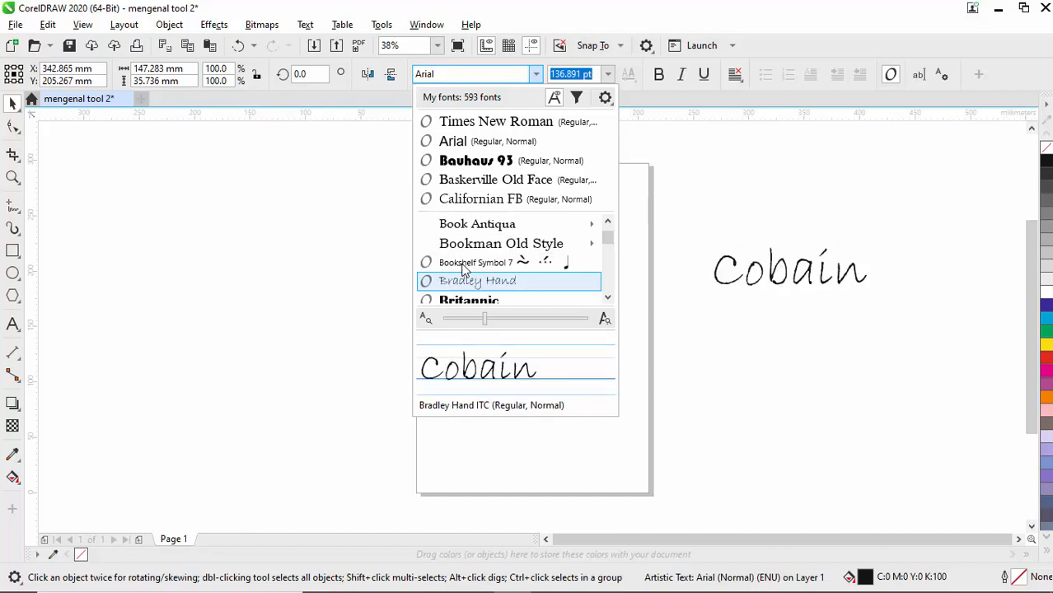
key(Down)
key(Down)
key(Down)
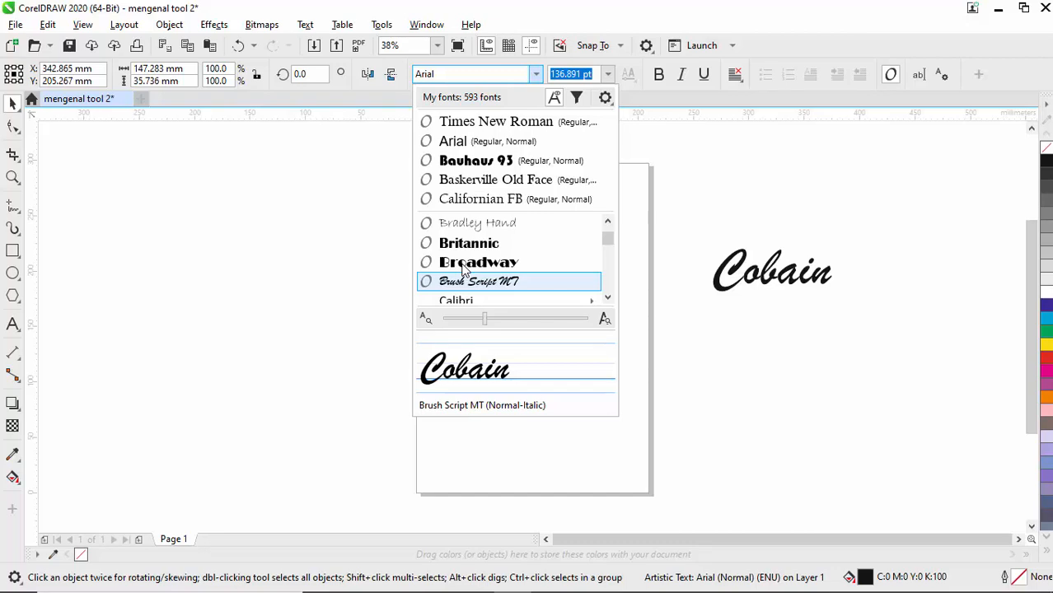
key(Return)
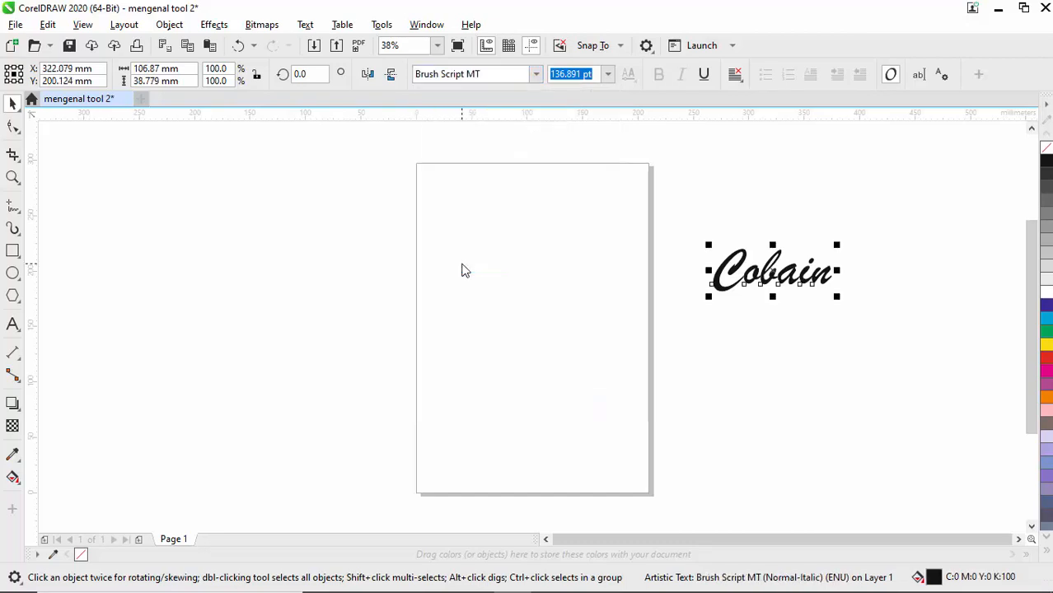
Step: Move the "Cobain" text back onto the upper part of the page, enlarge it proportionally to about 179 pt, and deselect it
drag(751, 293, 491, 268)
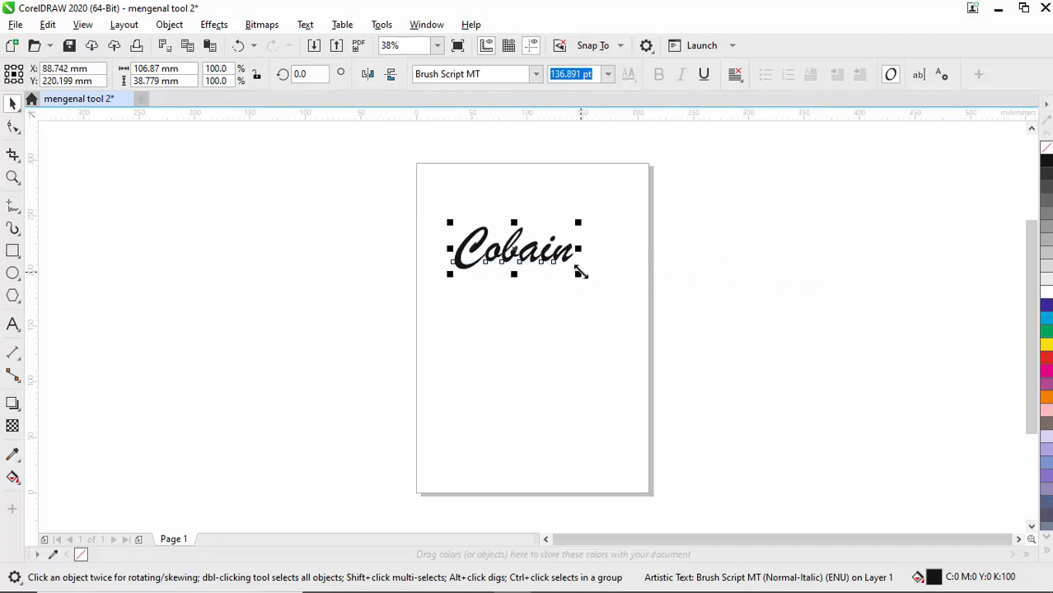
click(588, 276)
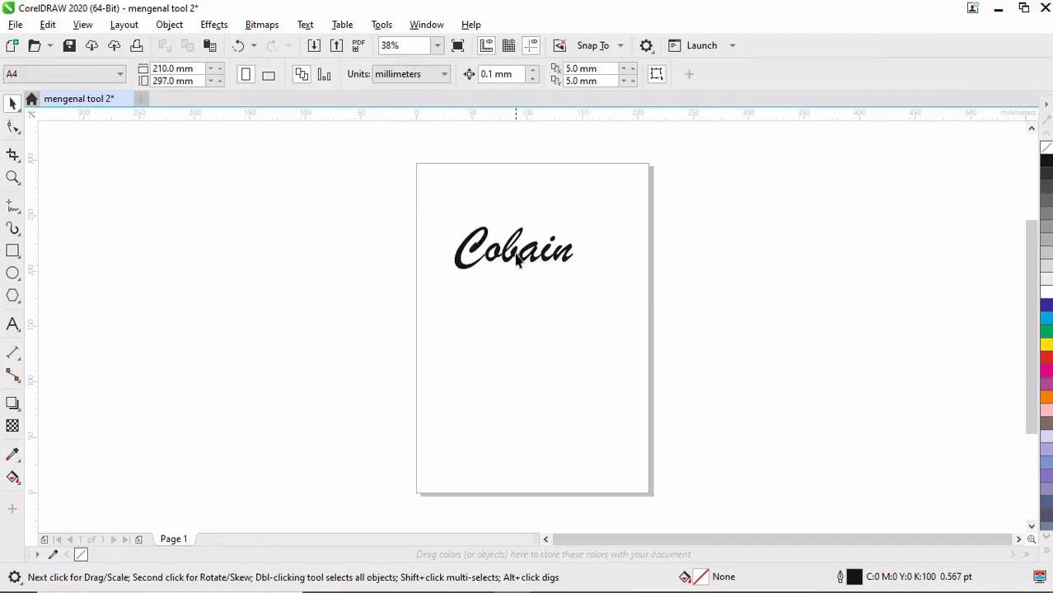
click(517, 259)
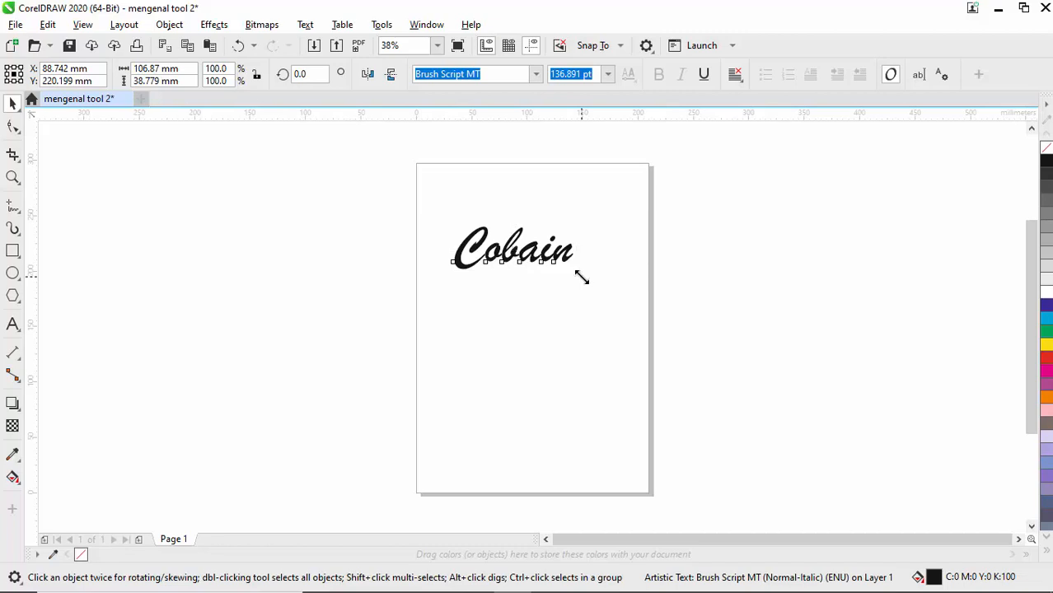
drag(582, 278, 618, 315)
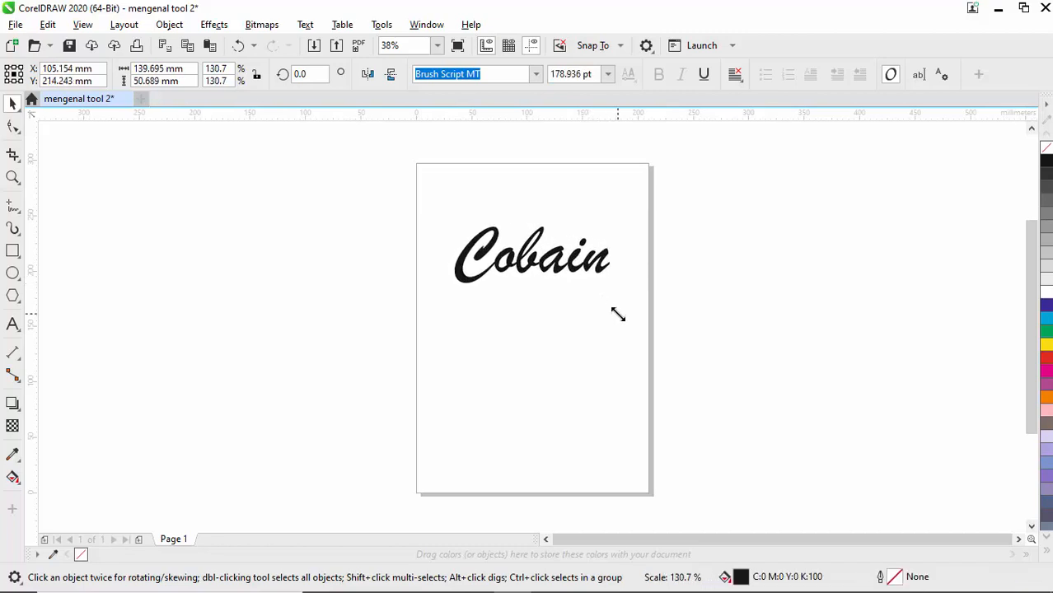
click(539, 308)
Step: Fill the "Cobain" text with yellow (C:0 M:0 Y:100 K:0)
scroll(459, 308, up, 1)
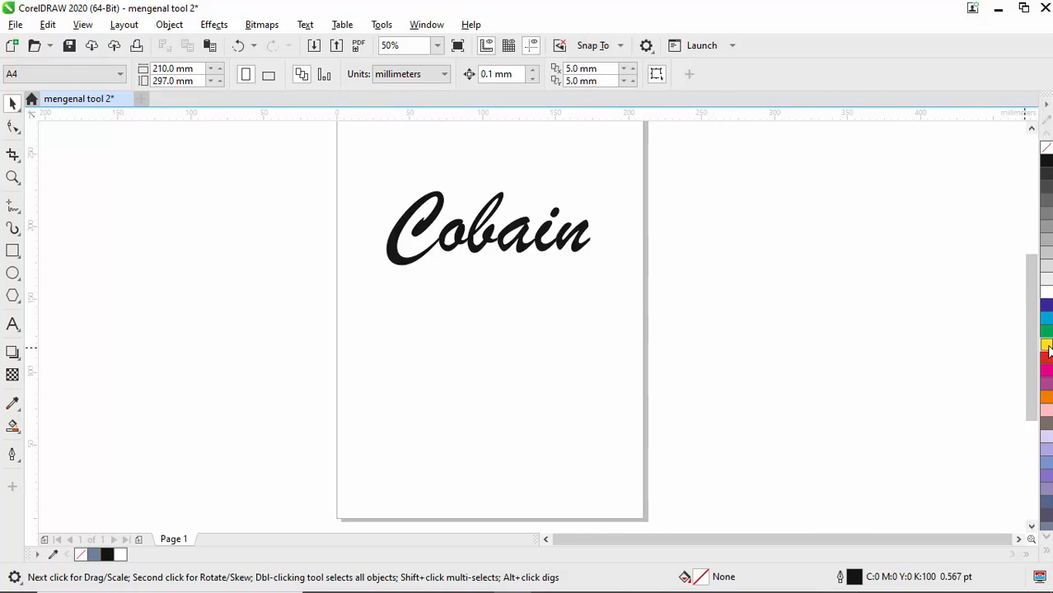
click(1046, 291)
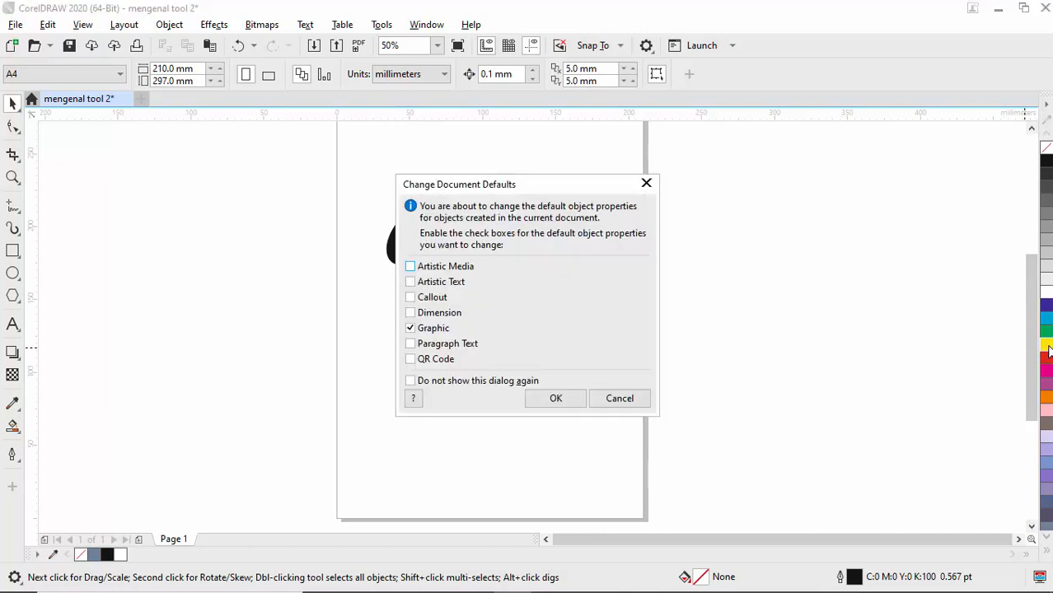
click(647, 186)
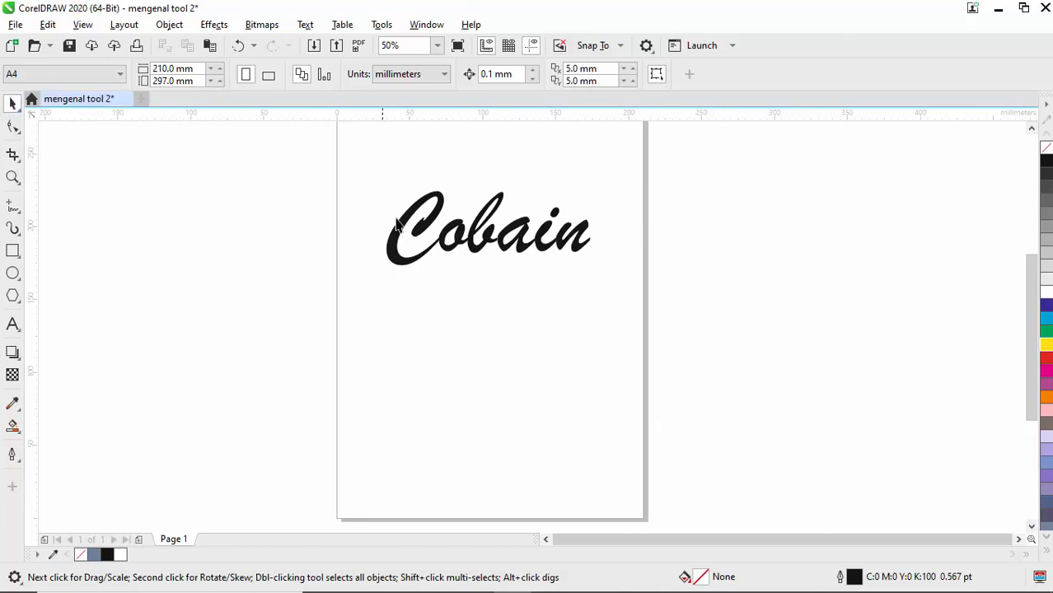
click(428, 226)
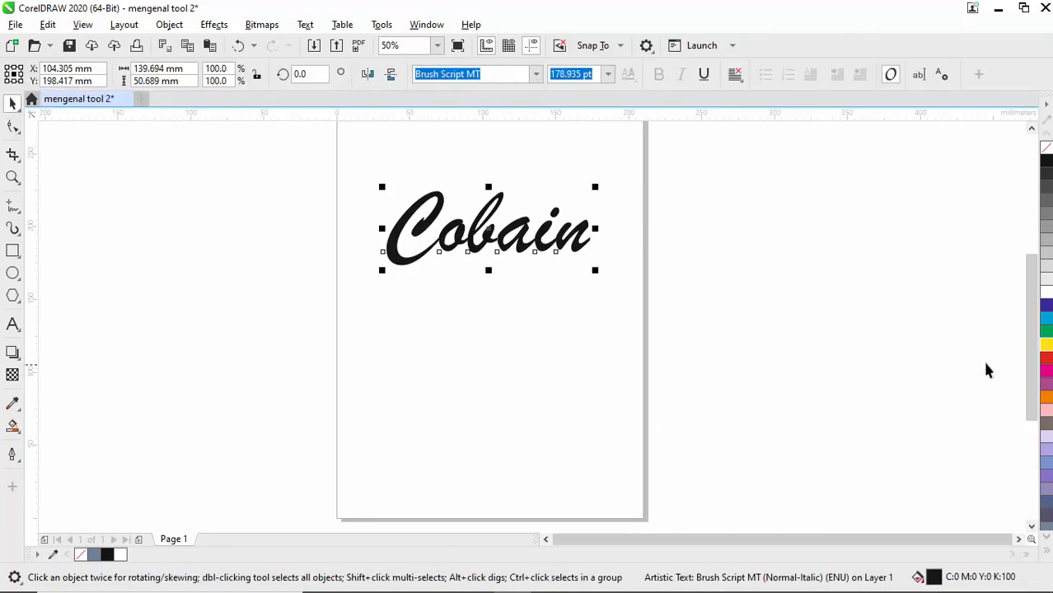
click(1047, 346)
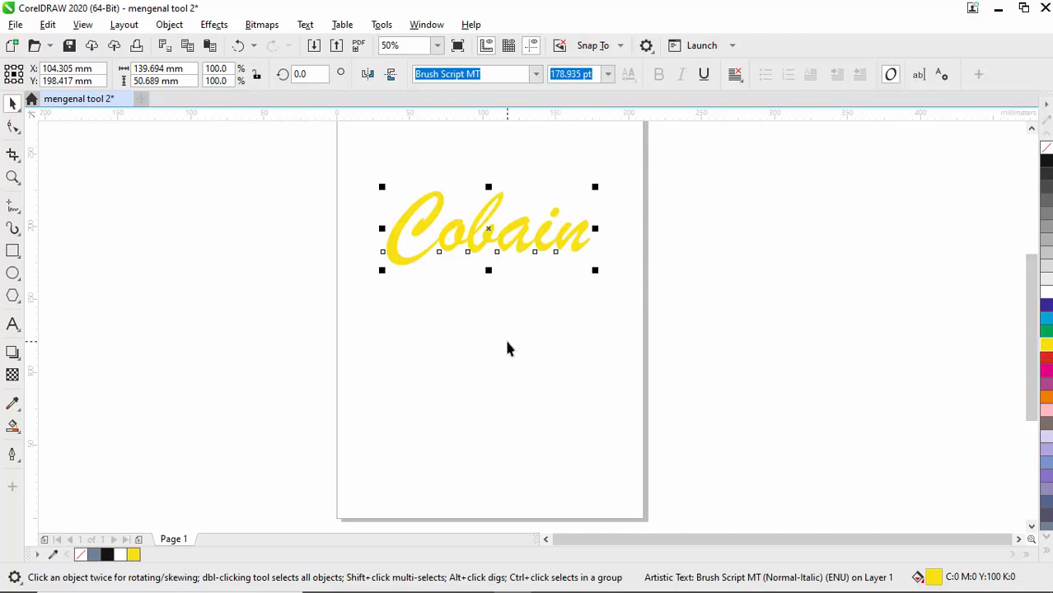
Step: Copy the yellow "Cobain" text to the clipboard and deselect it
scroll(519, 221, up, 1)
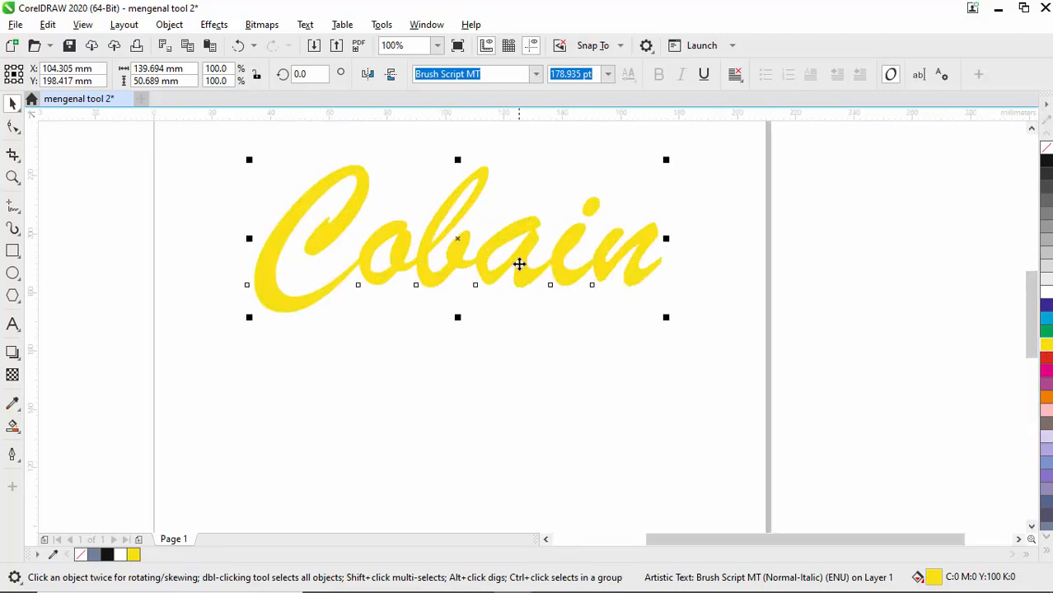
scroll(437, 249, up, 1)
scroll(439, 256, down, 2)
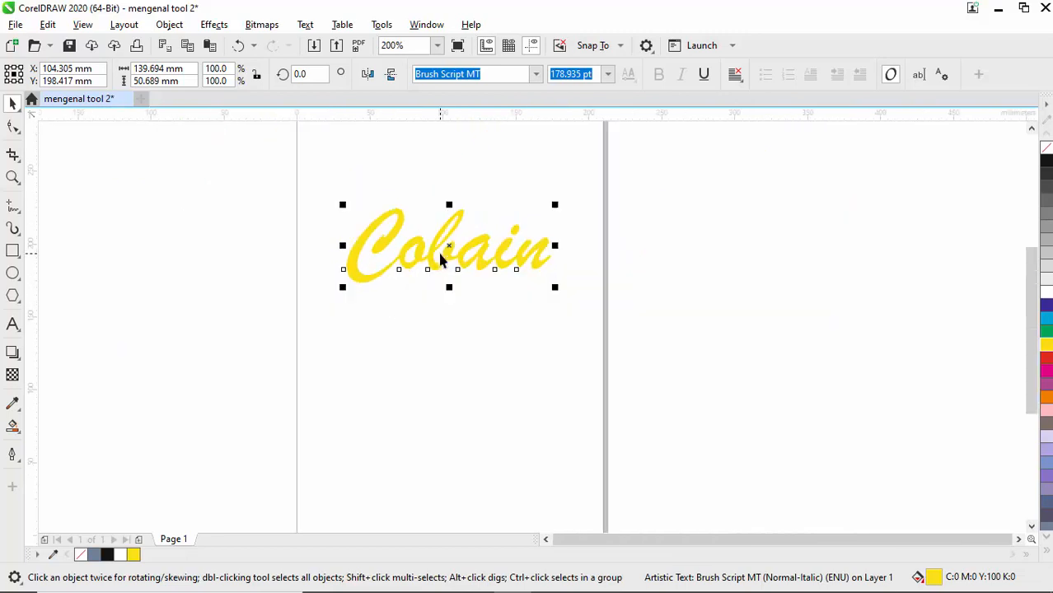
scroll(449, 239, up, 1)
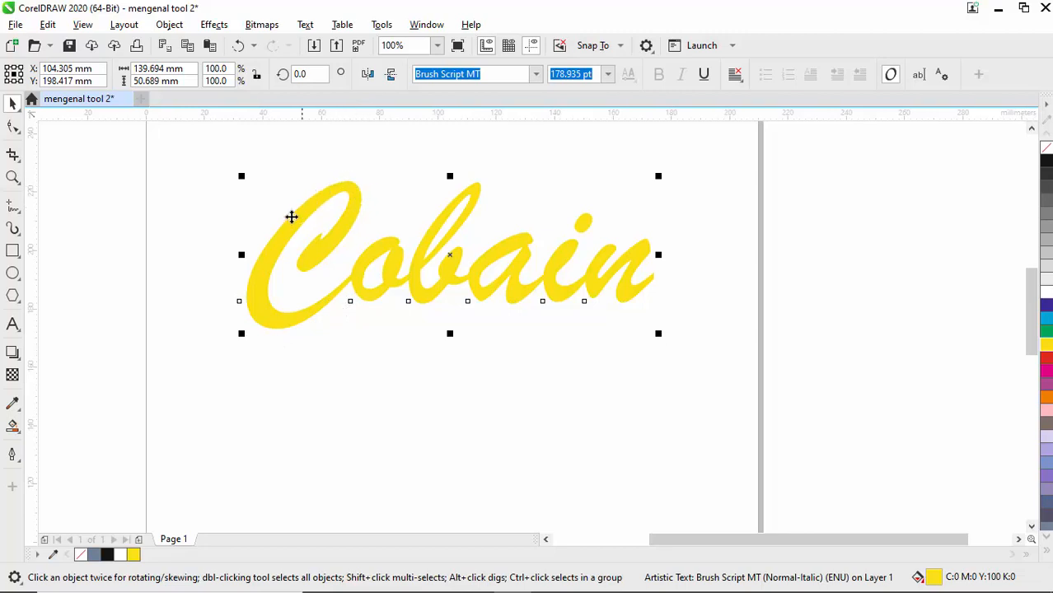
right_click(449, 253)
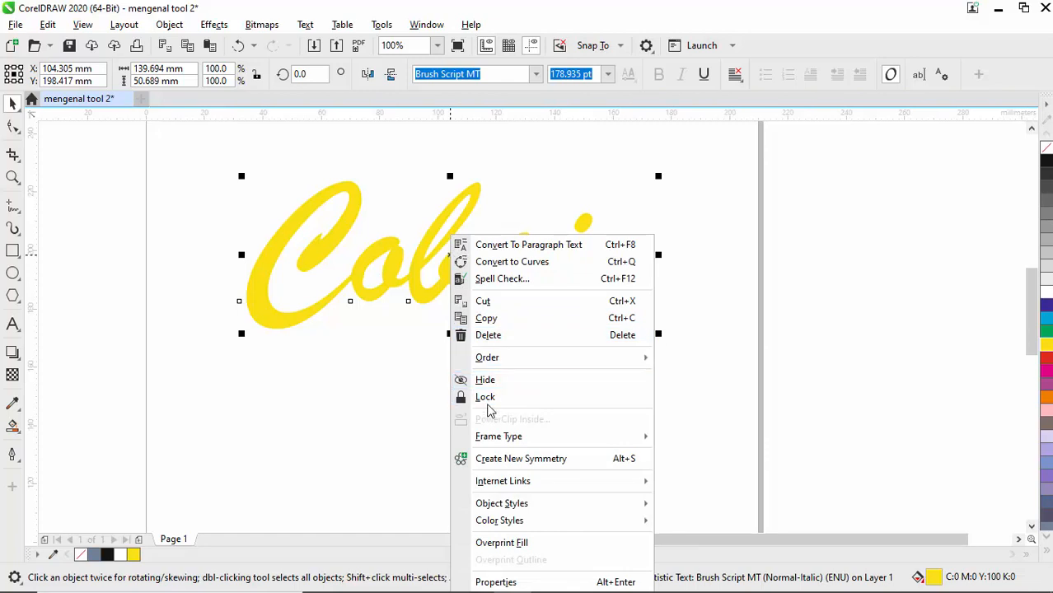
click(491, 319)
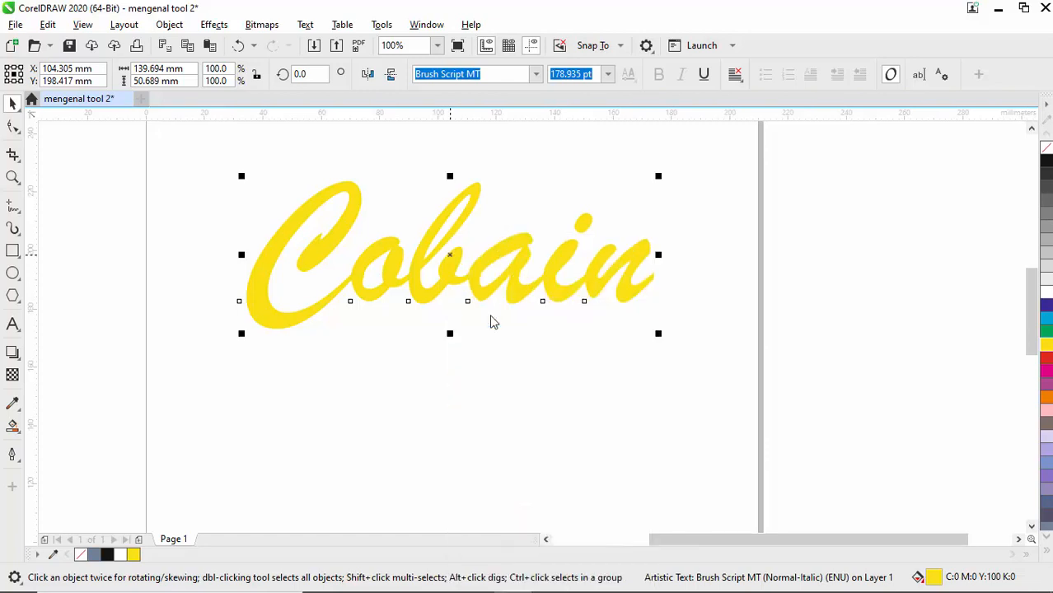
click(408, 384)
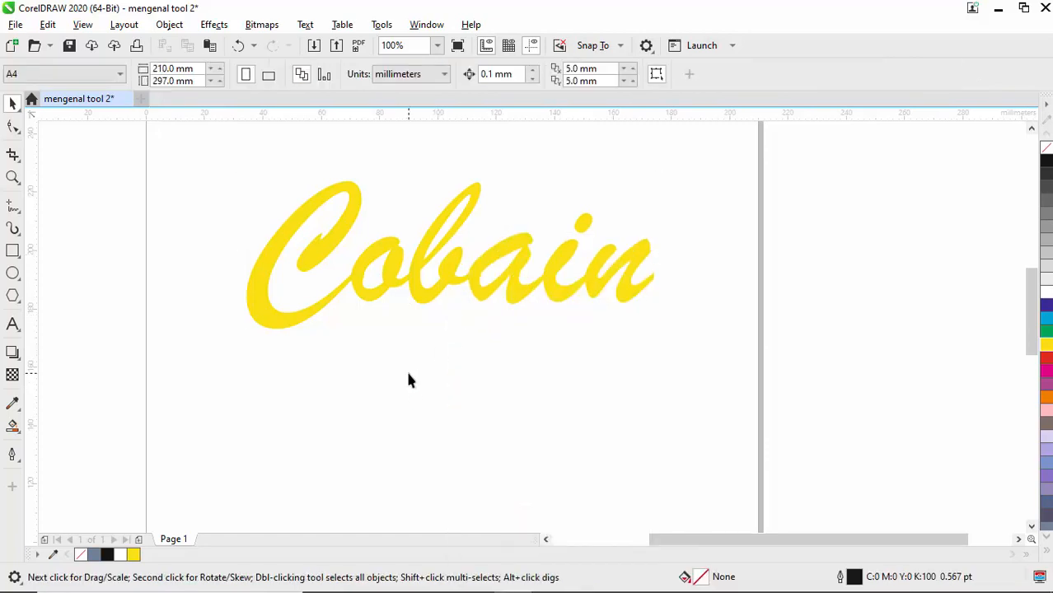
Step: Set the "Cobain" text's outline width to 10.0 pt in the Outline Pen settings, keeping the dialog clear of the text
click(418, 298)
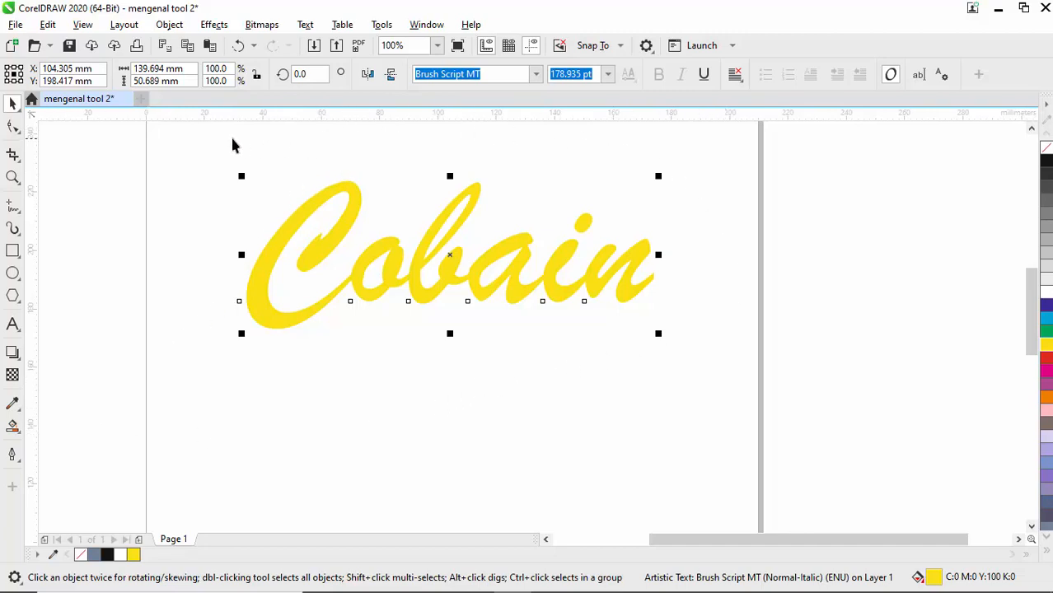
click(13, 456)
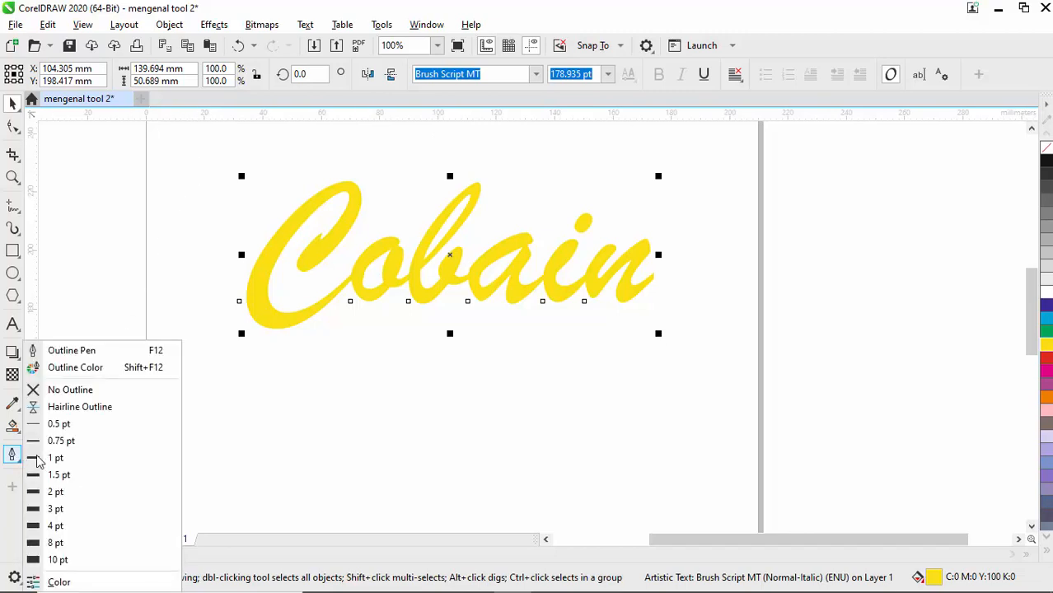
click(77, 358)
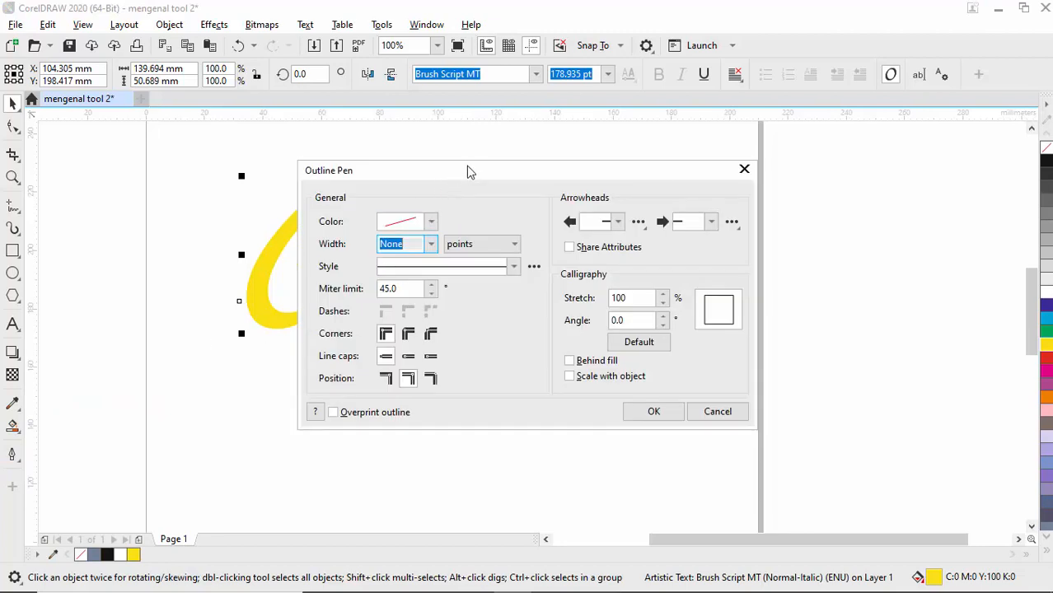
drag(468, 171, 671, 151)
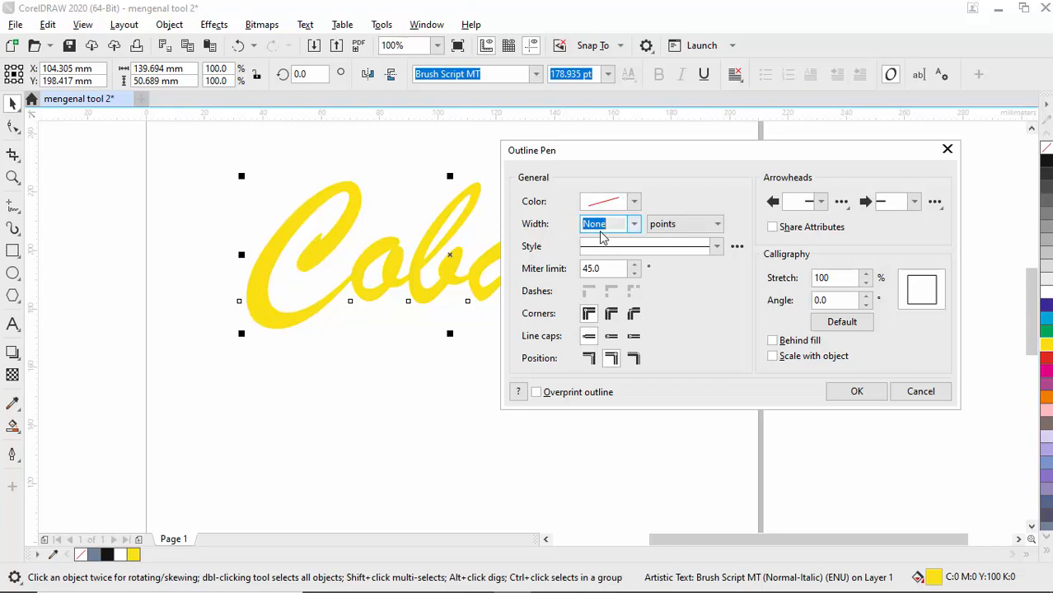
click(634, 227)
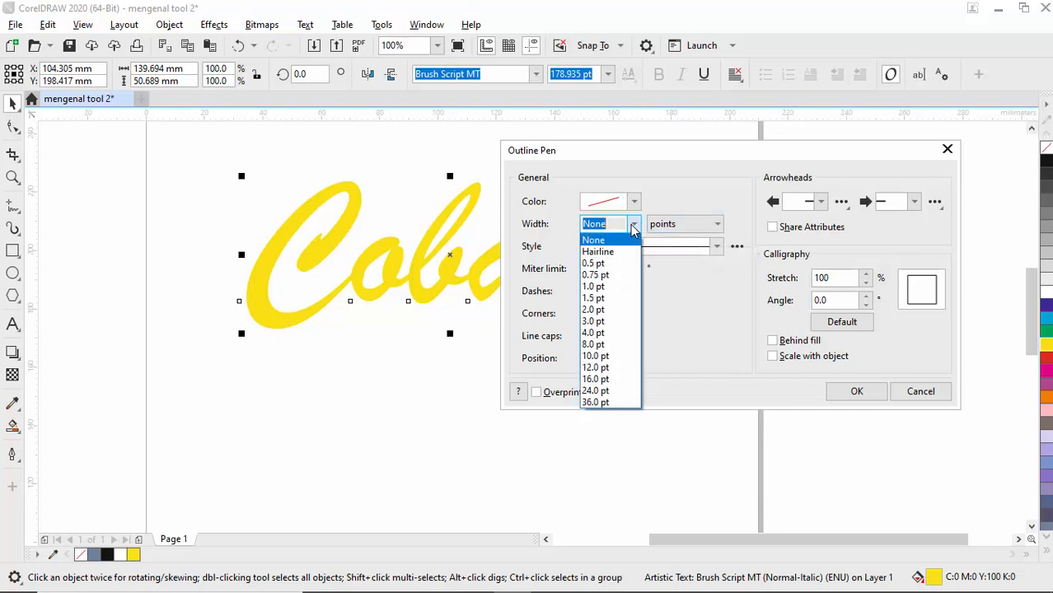
click(615, 359)
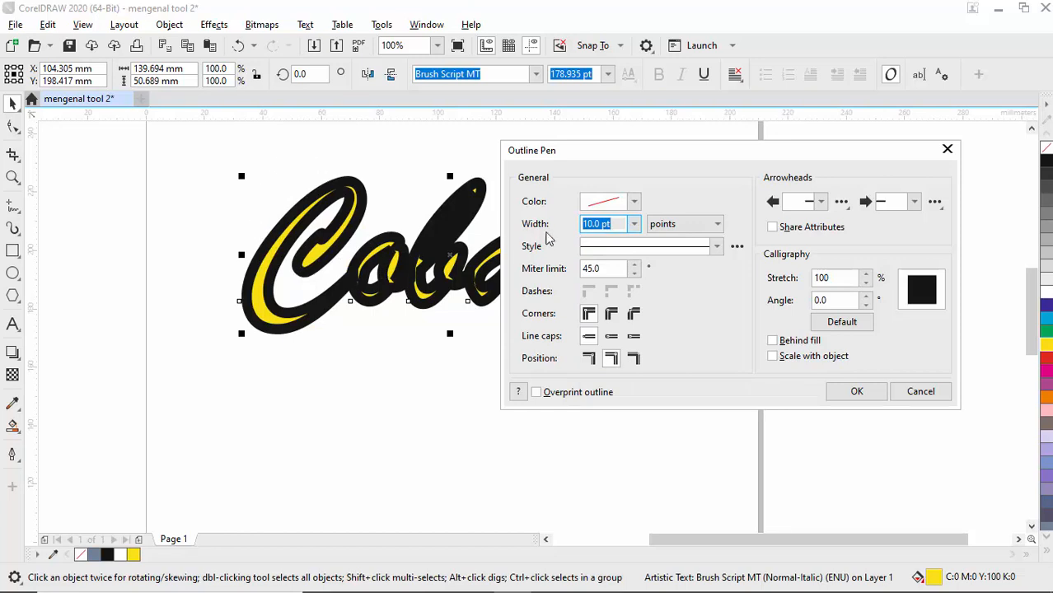
Step: Apply the black 10.0 pt outline to the "Cobain" text and fill the text with black (C:0 M:0 Y:0 K:100)
click(636, 204)
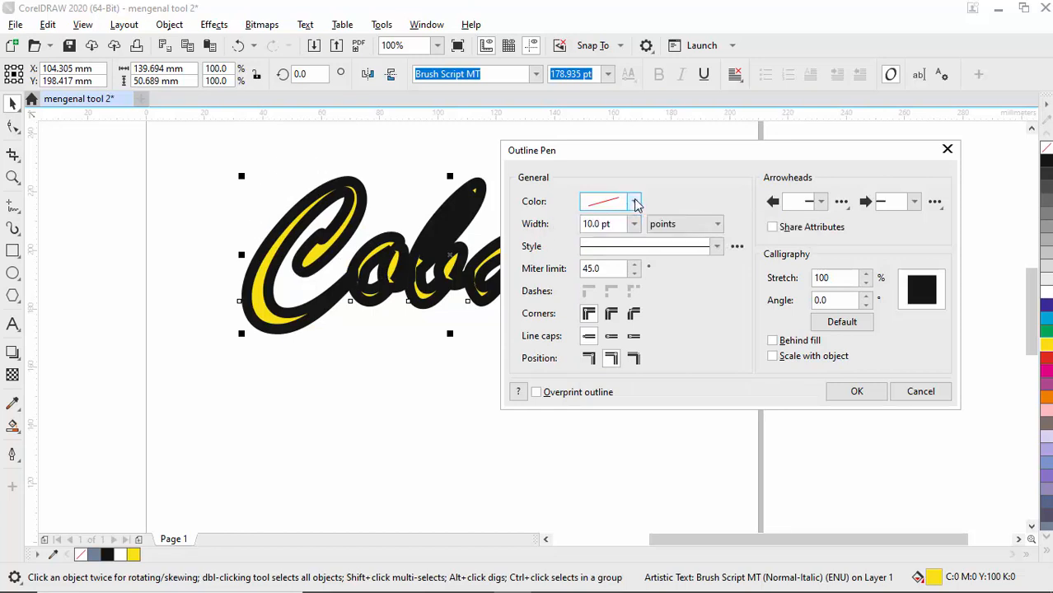
click(636, 203)
click(636, 204)
click(633, 336)
click(857, 392)
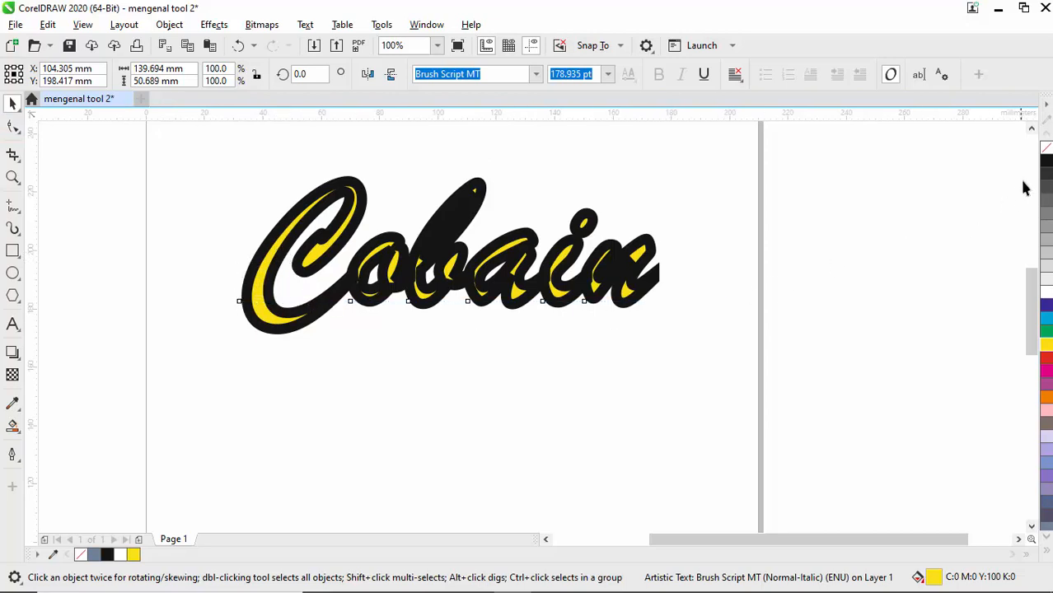
click(1046, 162)
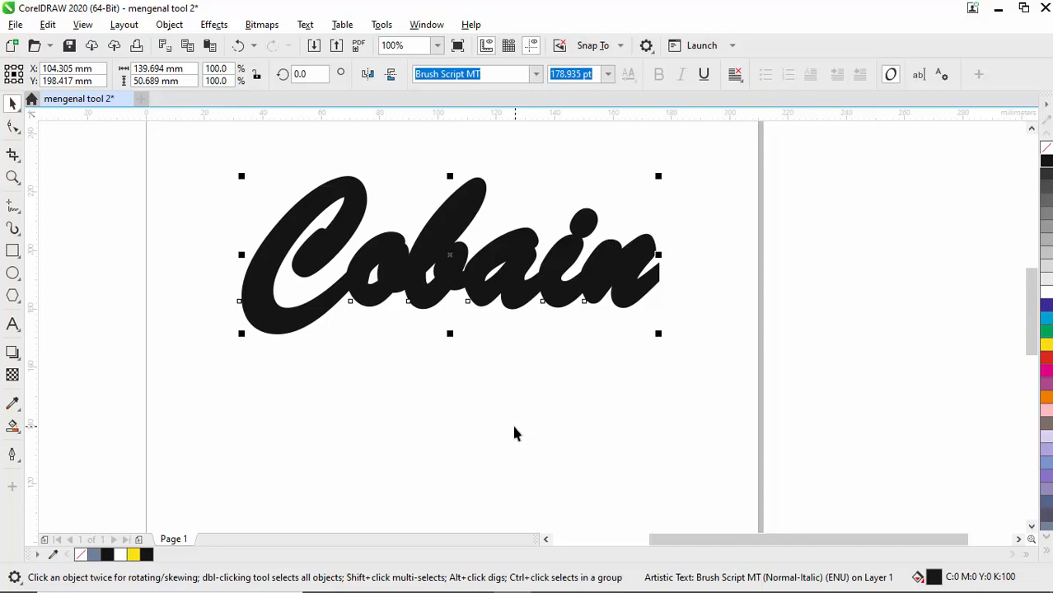
Step: Paste the yellow "Cobain" copy over the black text and offset it up and left to about X 102.5 mm, Y 201.5 mm
right_click(498, 364)
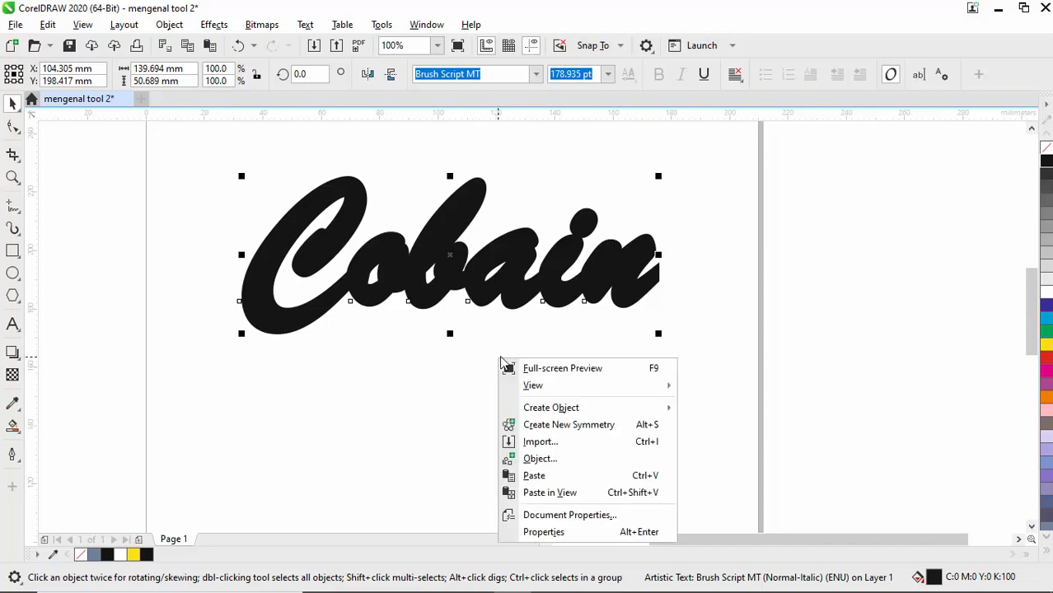
click(531, 474)
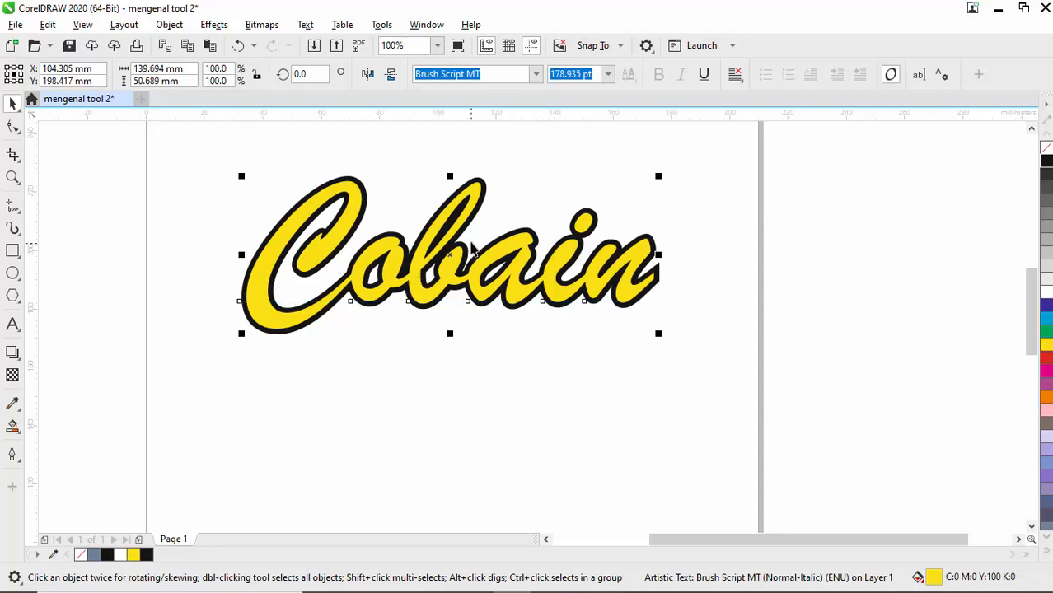
scroll(472, 249, up, 2)
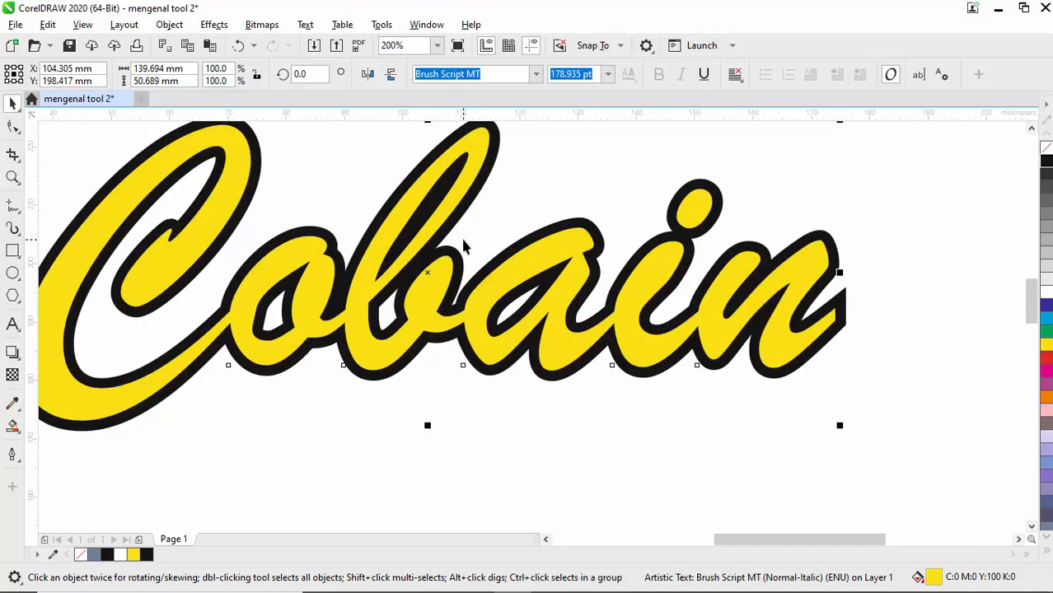
scroll(572, 216, down, 2)
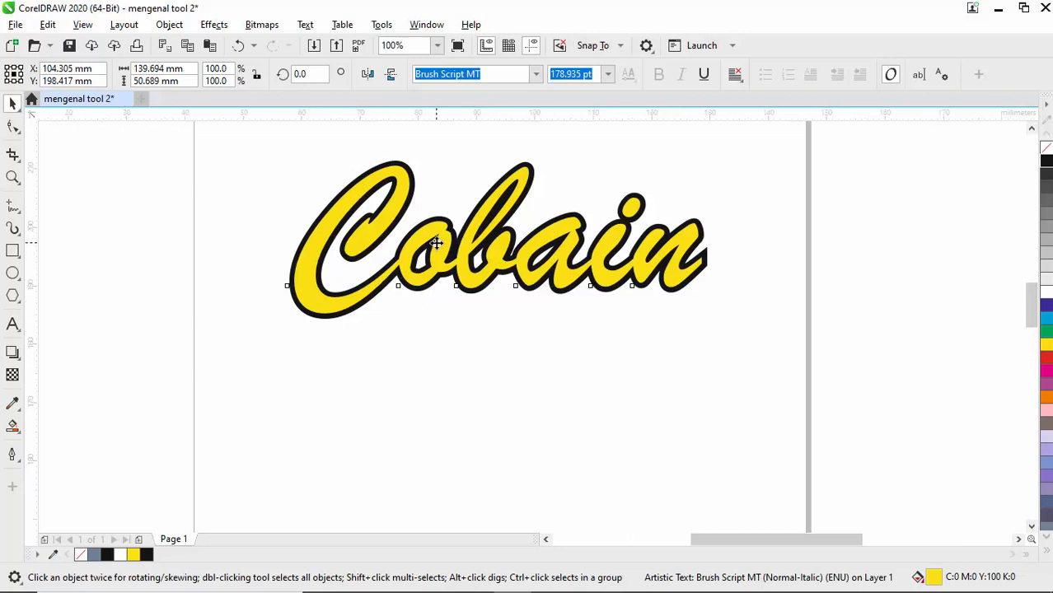
scroll(431, 245, up, 1)
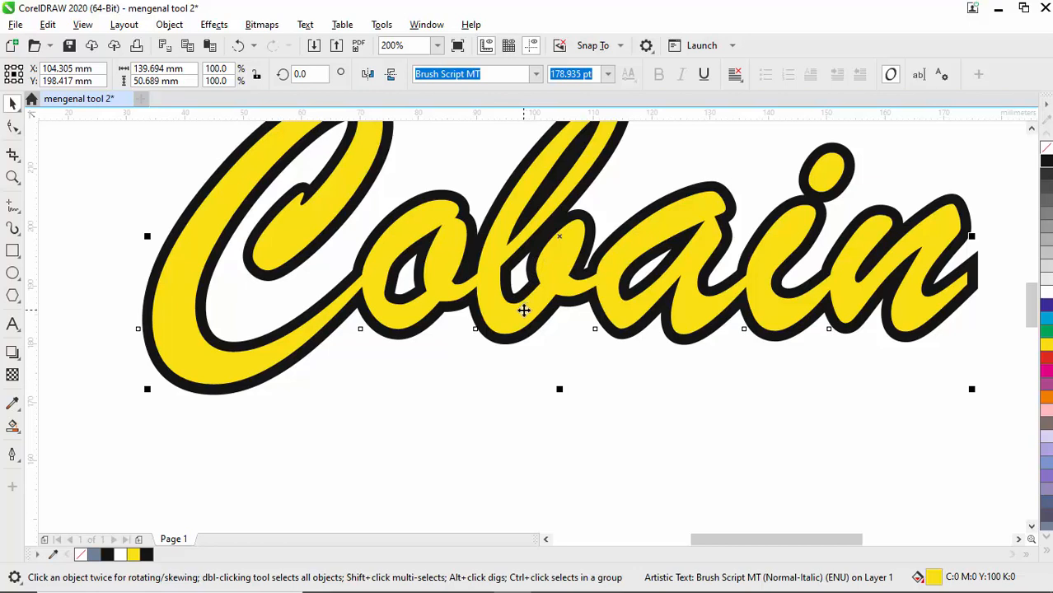
scroll(524, 330, down, 2)
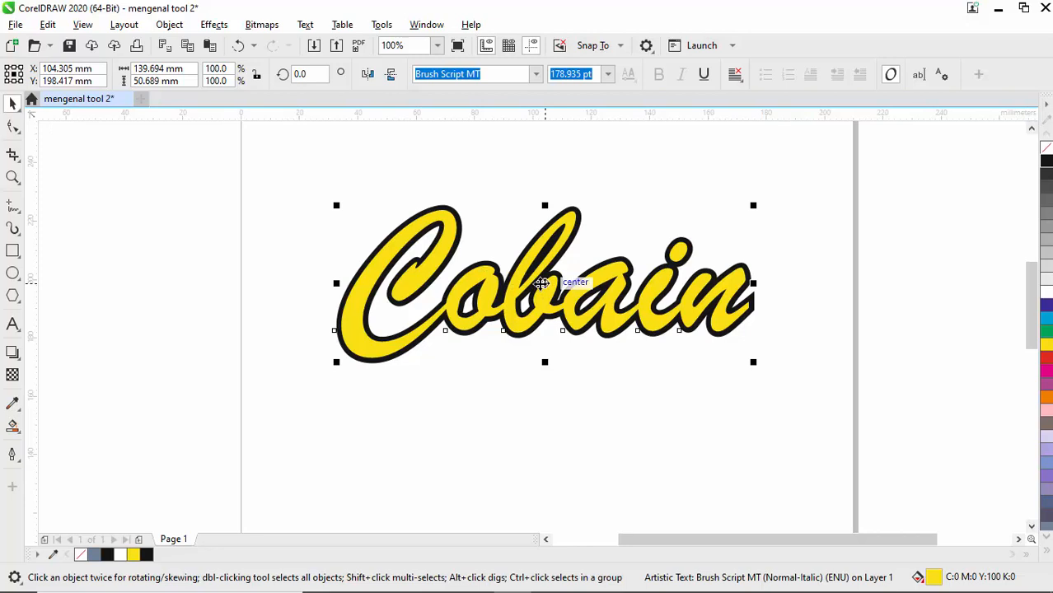
drag(542, 282, 540, 281)
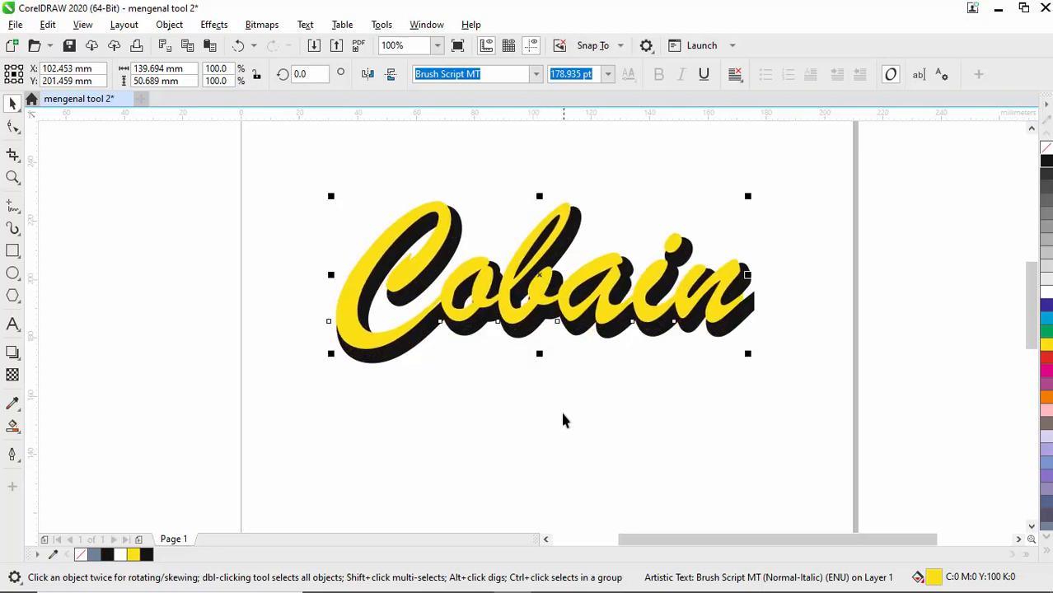
Step: Nudge the yellow "Cobain" text down and right over the black one to about X 103.4 mm, Y 199.5 mm
click(562, 426)
click(543, 297)
key(Down)
key(Down)
key(Down)
key(Down)
key(Down)
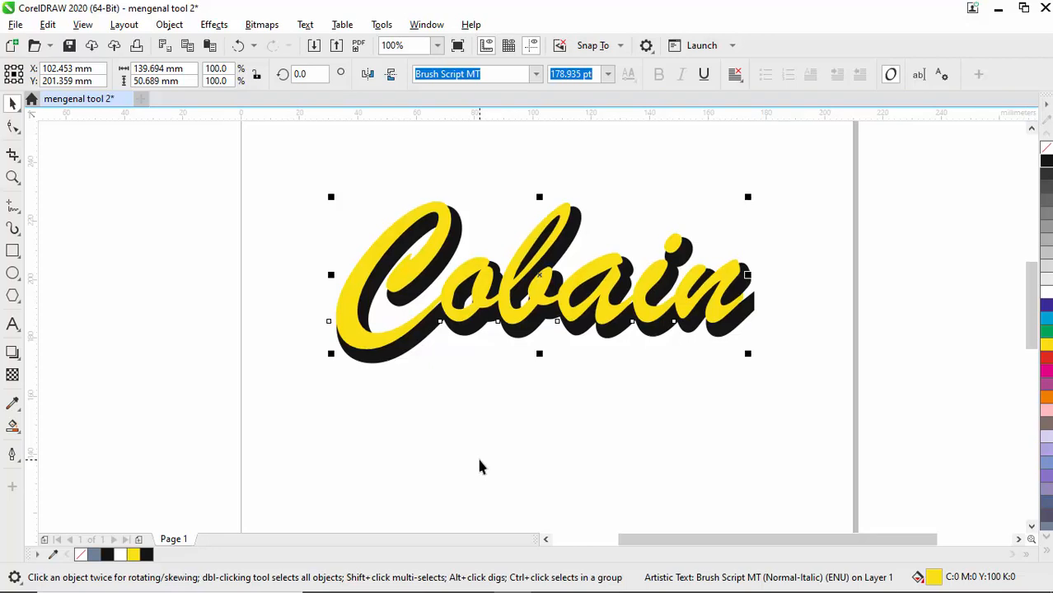
key(Right)
key(Right)
key(Right)
key(Right)
key(Right)
key(Right)
key(Right)
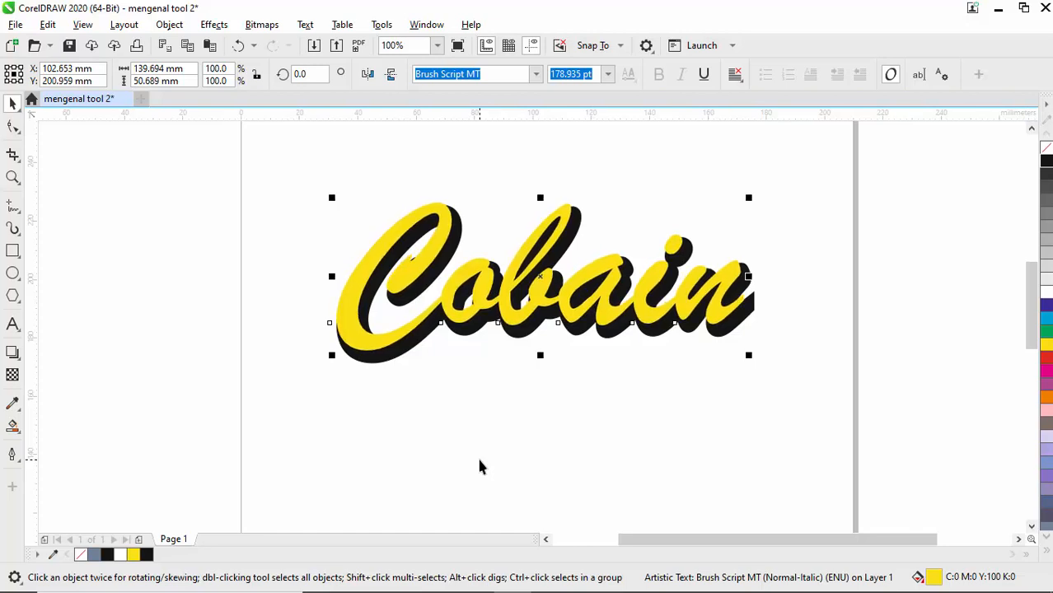
key(Right)
key(Right)
key(Right)
key(Right)
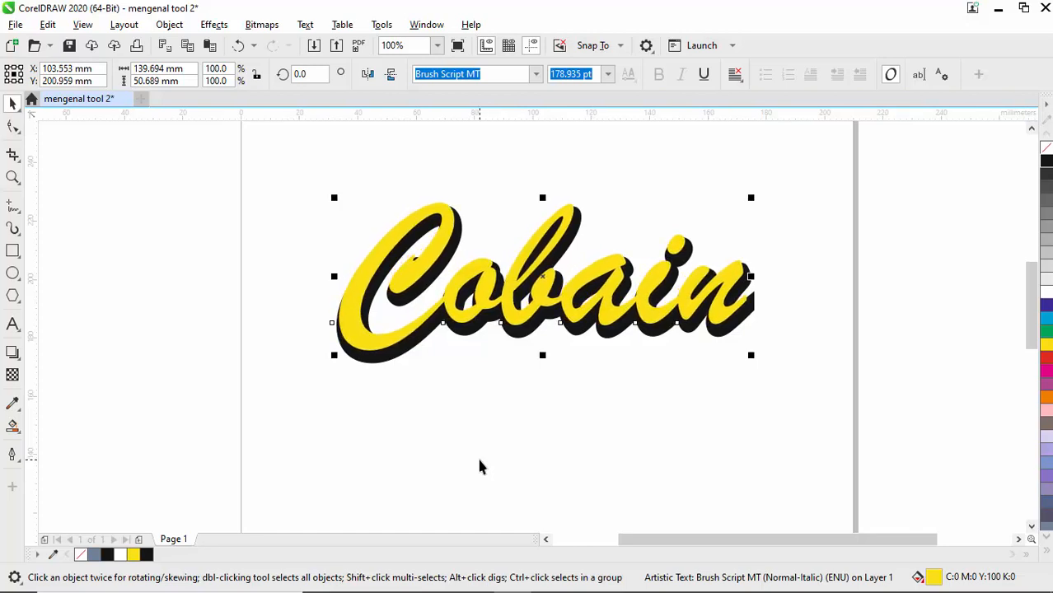
key(Down)
key(Down)
key(Down)
key(Down)
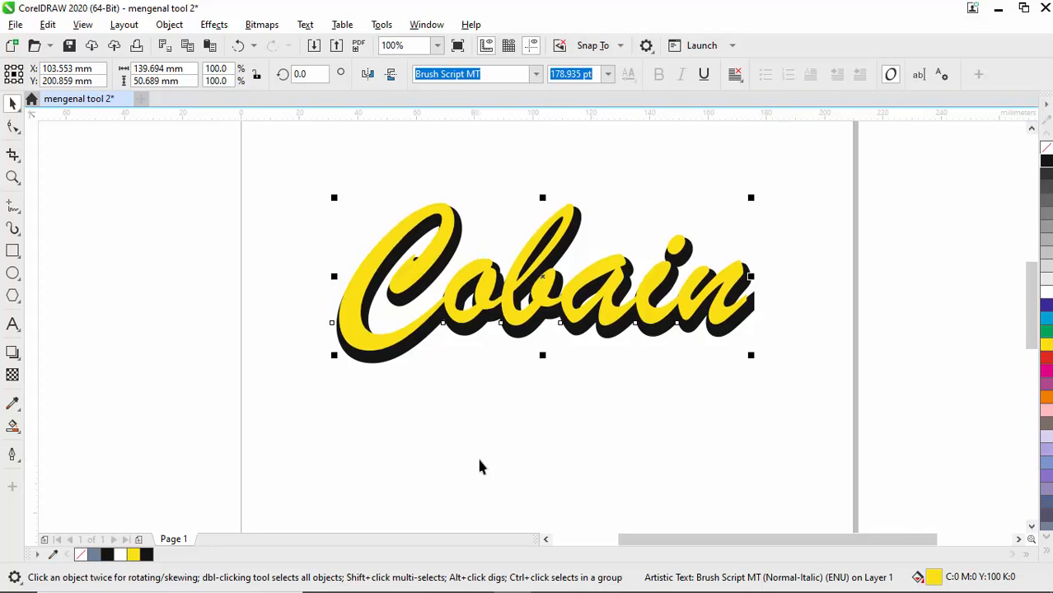
key(Down)
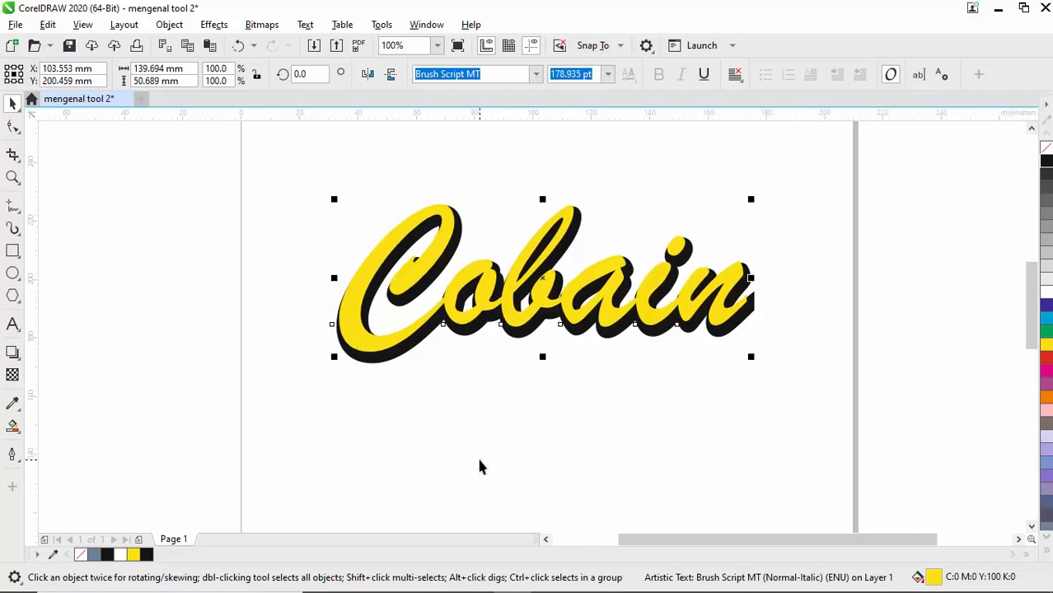
key(Down)
key(Down)
key(Down)
key(Down)
key(Down)
key(Down)
key(Down)
key(Down)
key(Down)
key(Down)
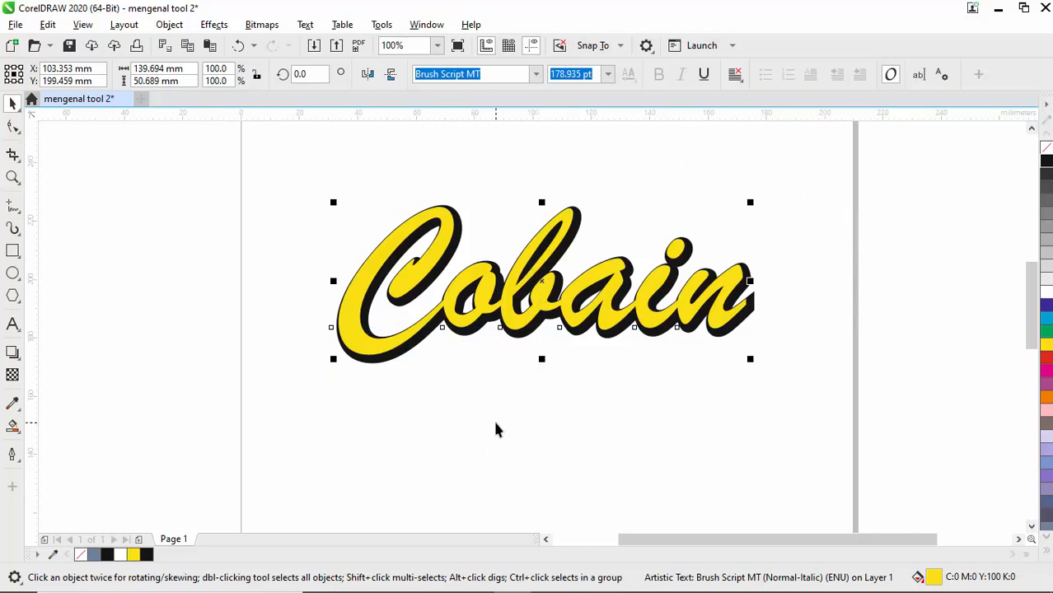
Step: Select both "Cobain" texts and move them together down the page to about Y 146.7 mm
scroll(523, 425, down, 2)
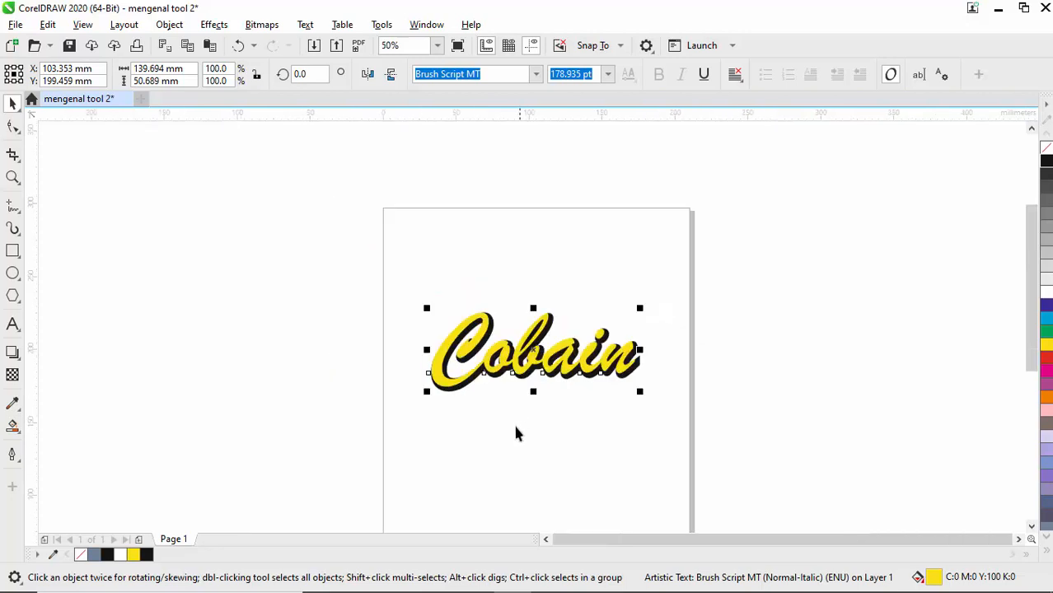
scroll(516, 433, up, 2)
drag(279, 161, 828, 414)
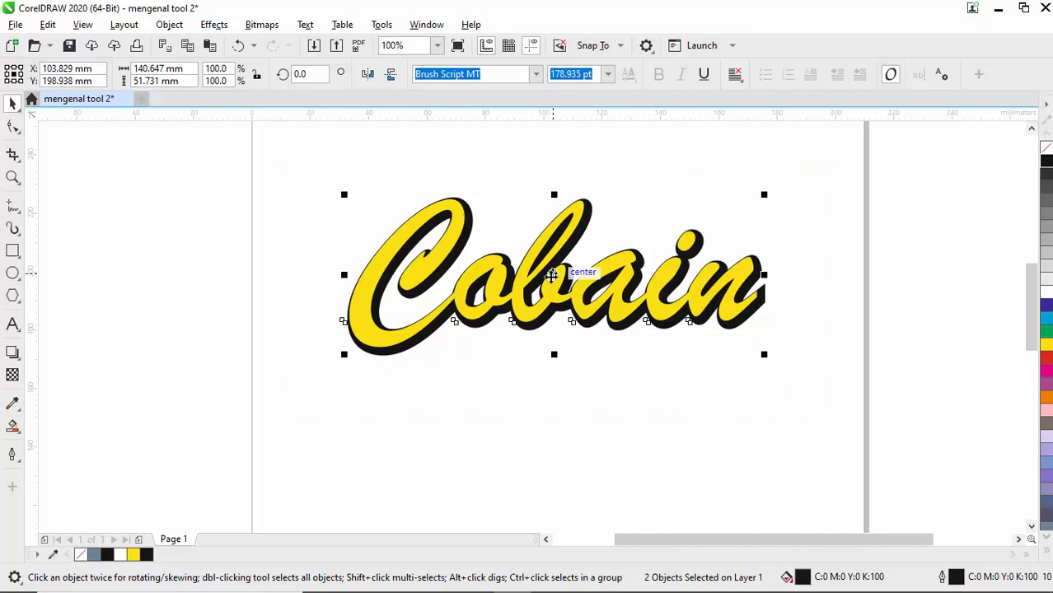
scroll(562, 365, down, 4)
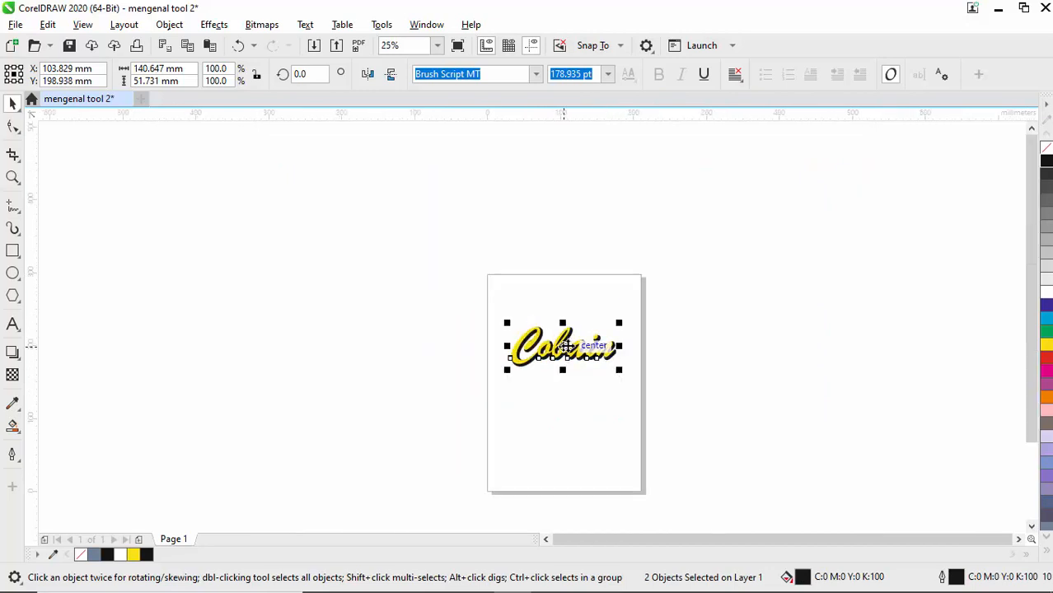
drag(563, 346, 566, 391)
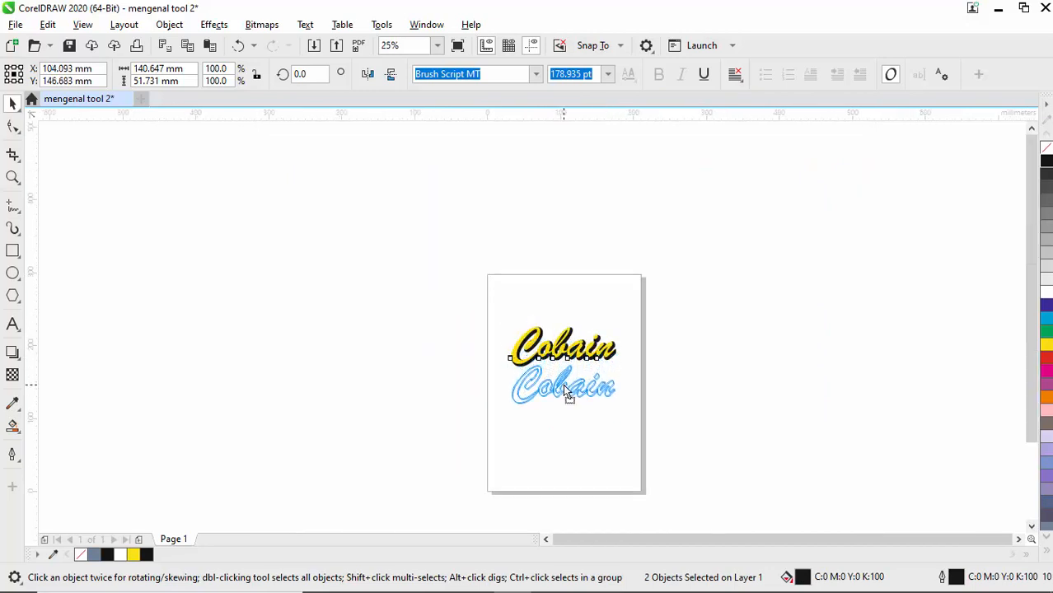
key(Escape)
scroll(561, 418, up, 2)
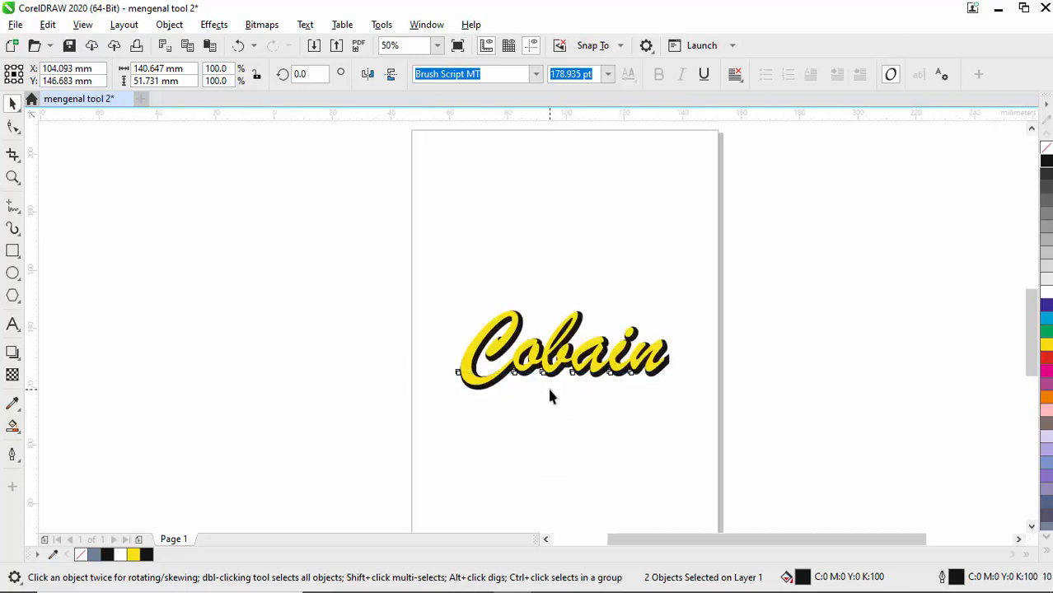
scroll(549, 396, up, 4)
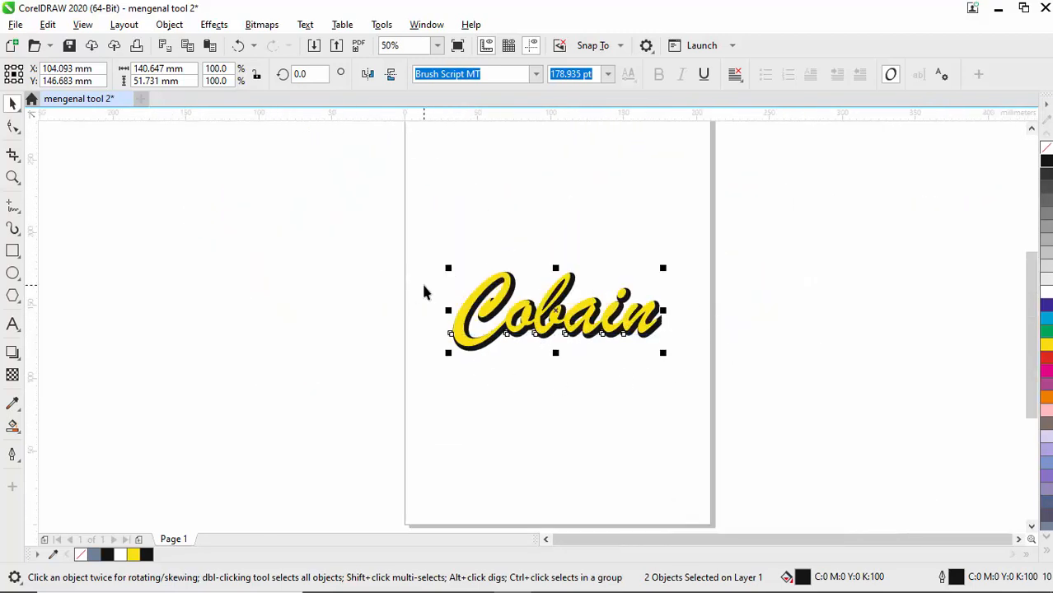
Step: Group the yellow "Cobain" text with its black backing text and deselect the group
click(427, 308)
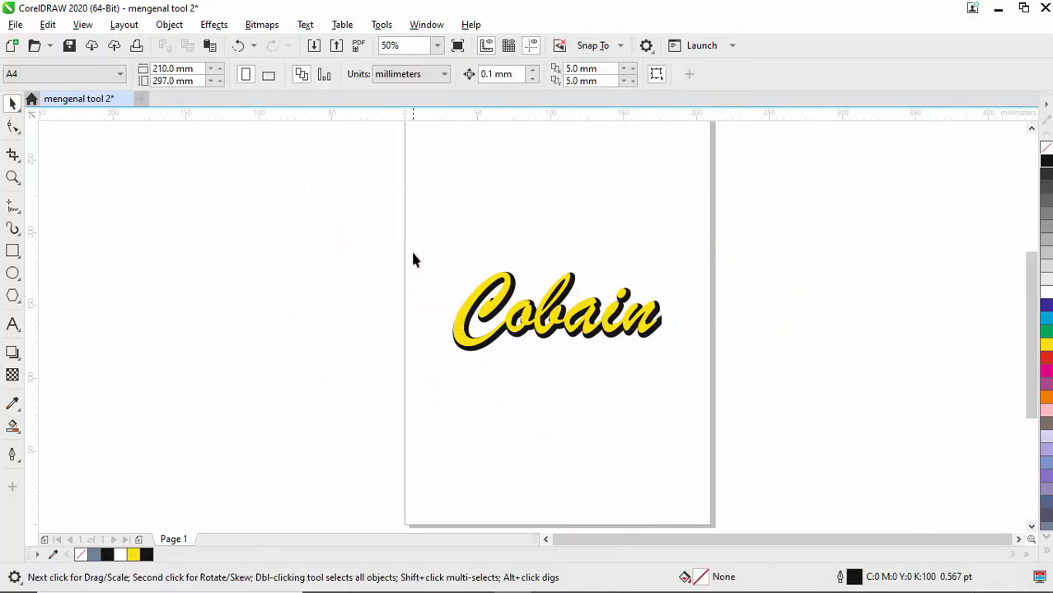
drag(439, 272, 702, 382)
drag(423, 249, 688, 388)
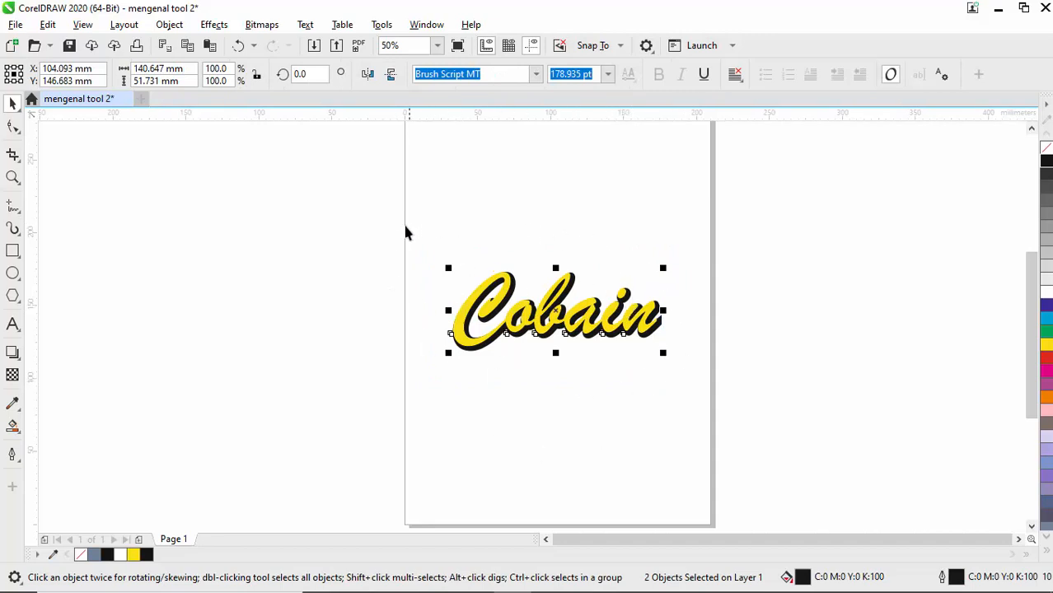
right_click(479, 291)
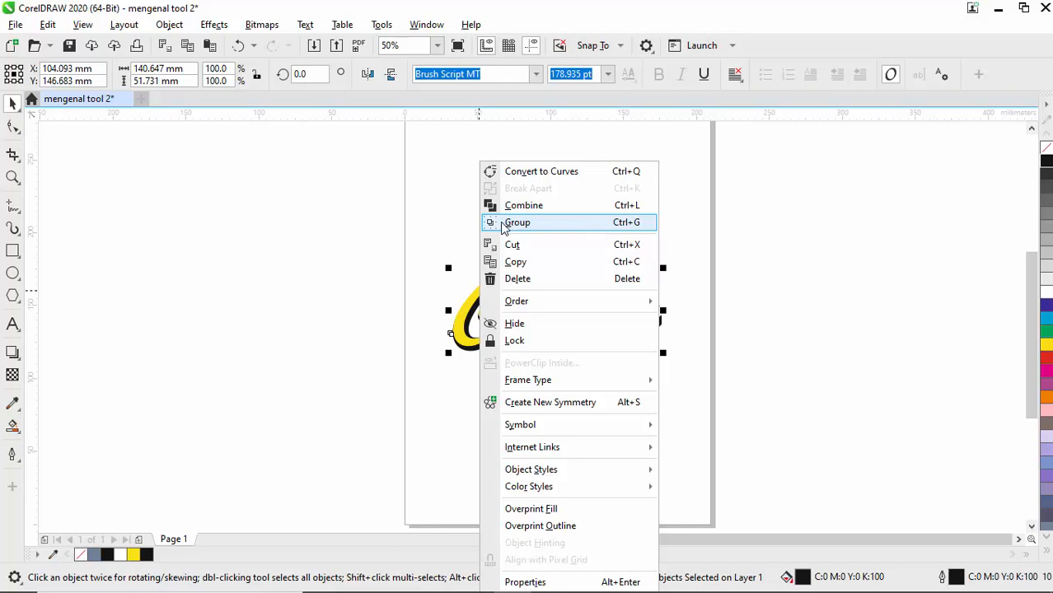
click(608, 227)
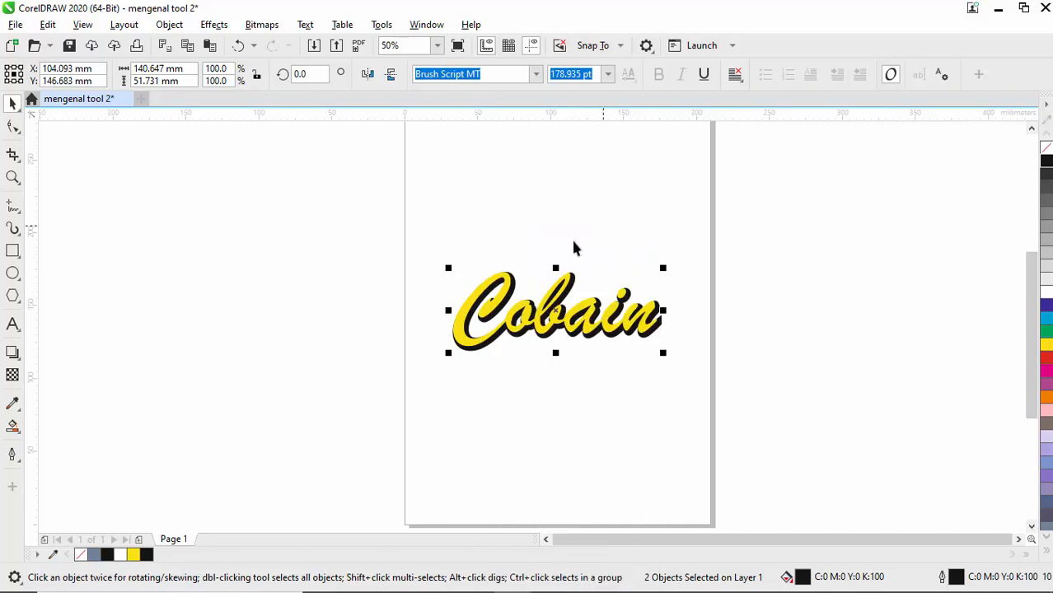
click(382, 235)
scroll(527, 252, down, 1)
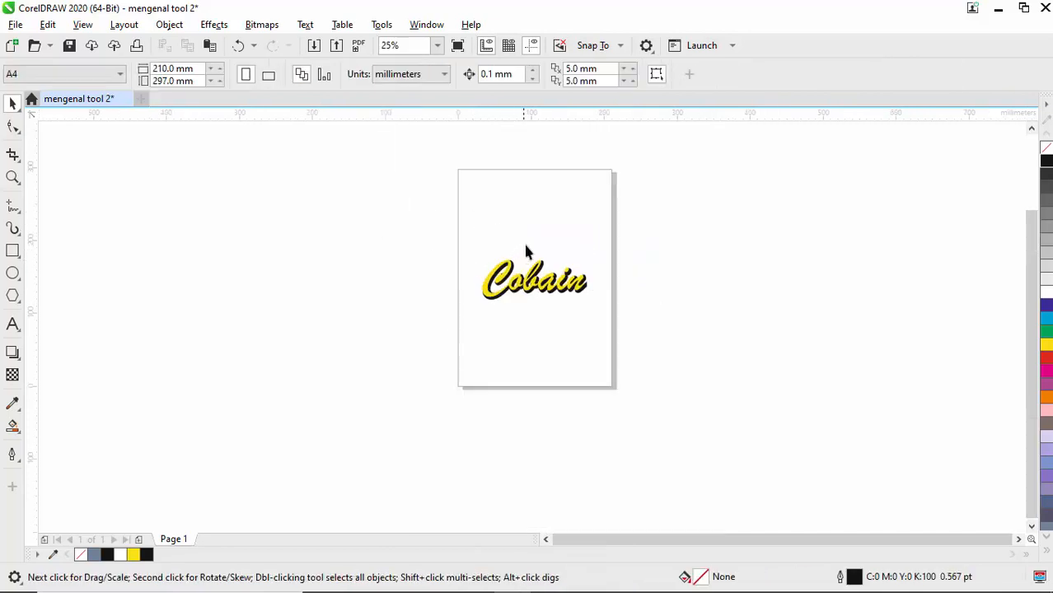
scroll(544, 214, up, 2)
scroll(541, 214, down, 2)
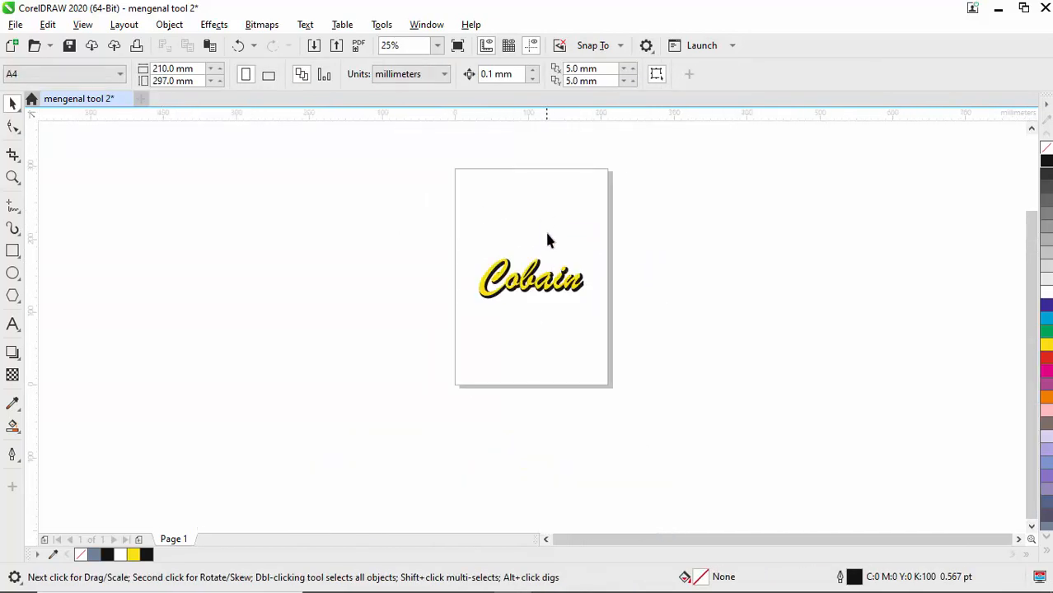
scroll(555, 234, up, 1)
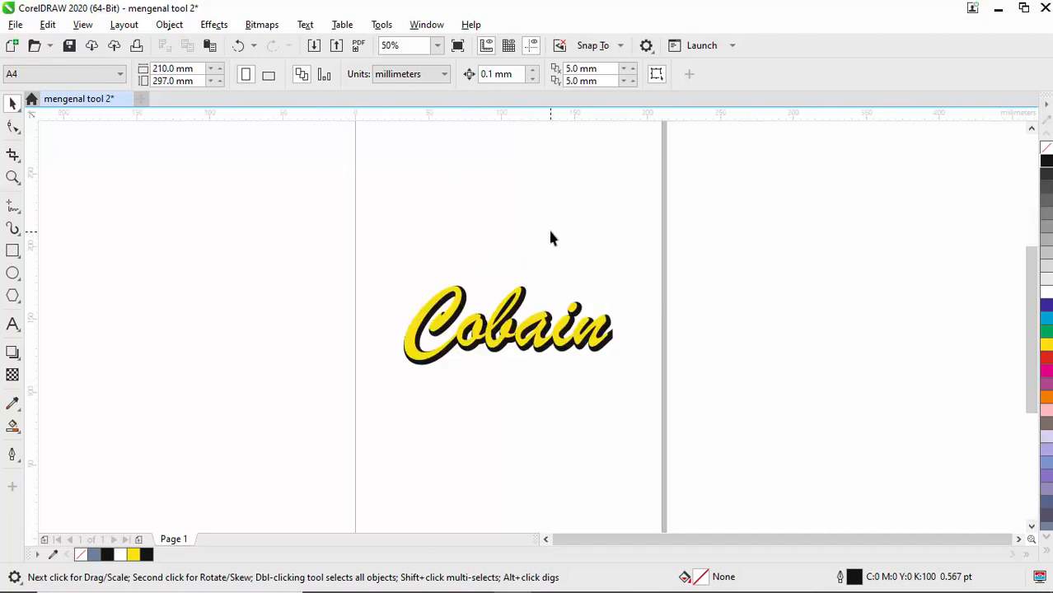
scroll(550, 234, down, 1)
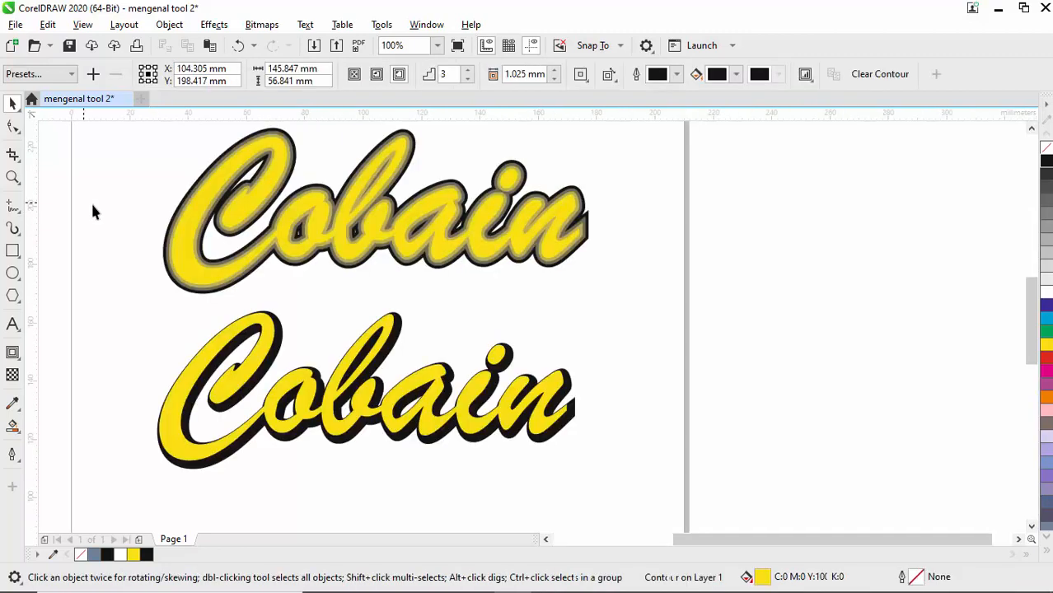
Step: Delete the contoured "Cobain" text above the grouped one
click(94, 212)
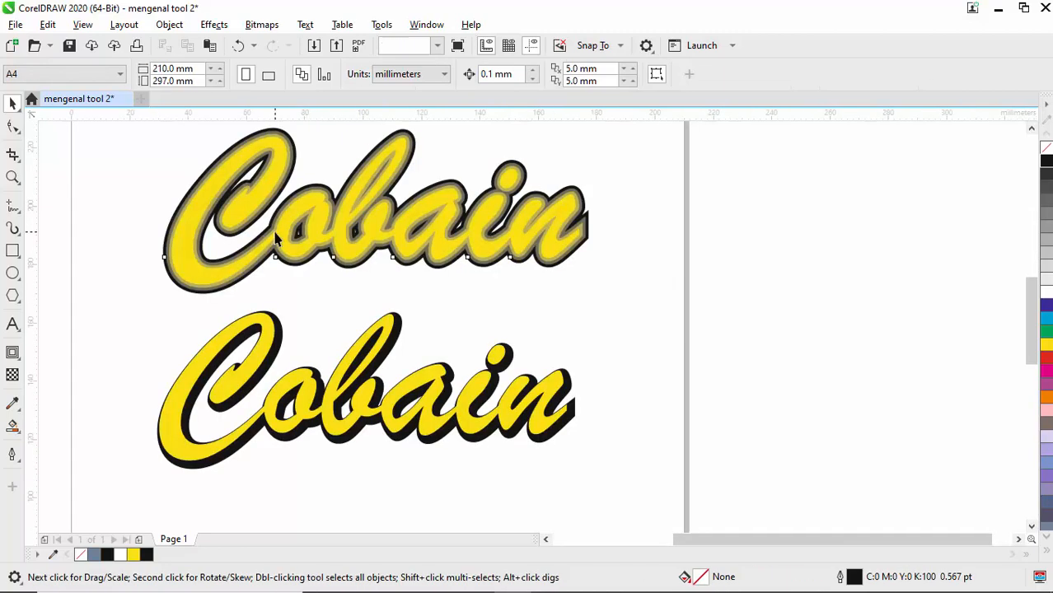
click(274, 239)
key(Delete)
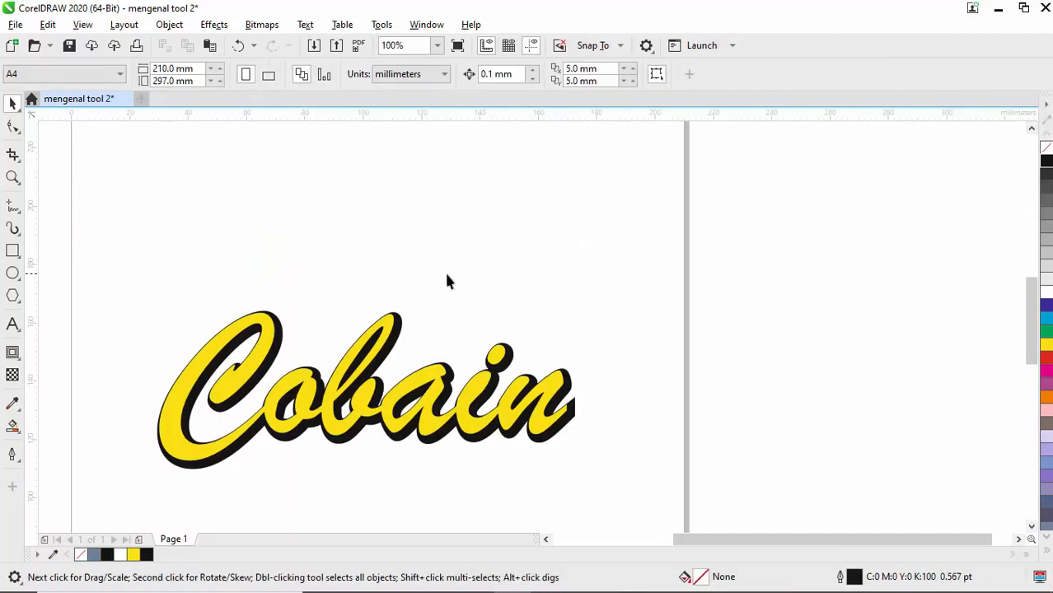
Step: Paste the plain yellow "Cobain" text from the clipboard above the grouped text
scroll(624, 311, down, 2)
scroll(515, 189, up, 2)
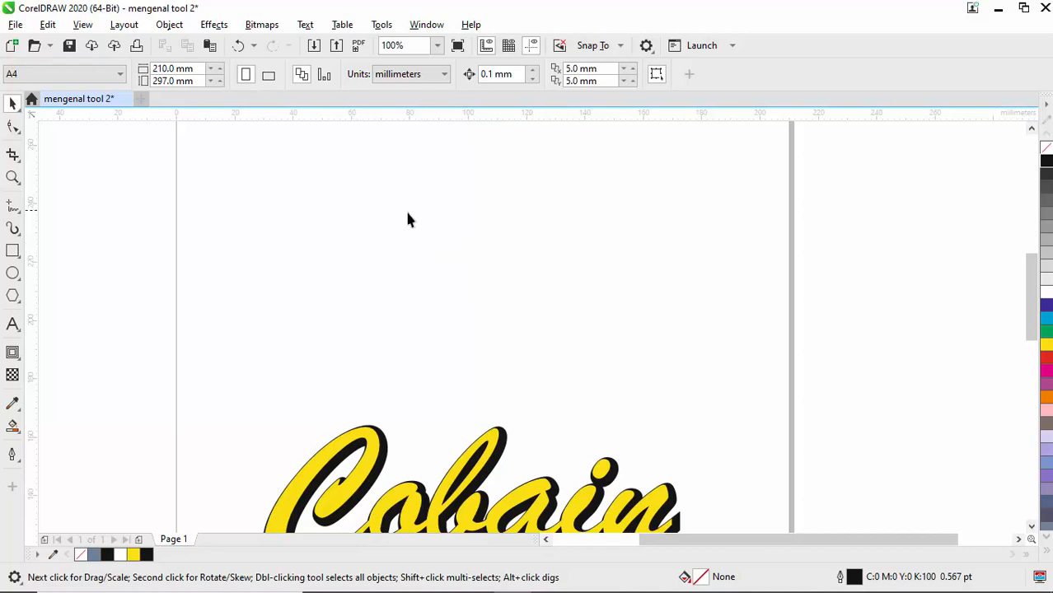
right_click(828, 189)
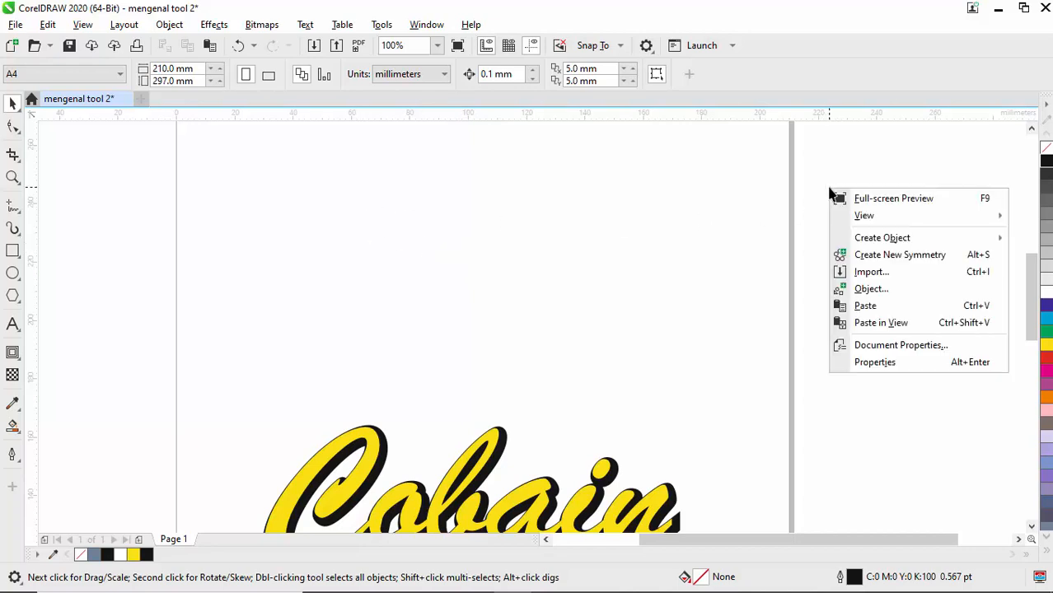
click(865, 305)
scroll(713, 220, down, 3)
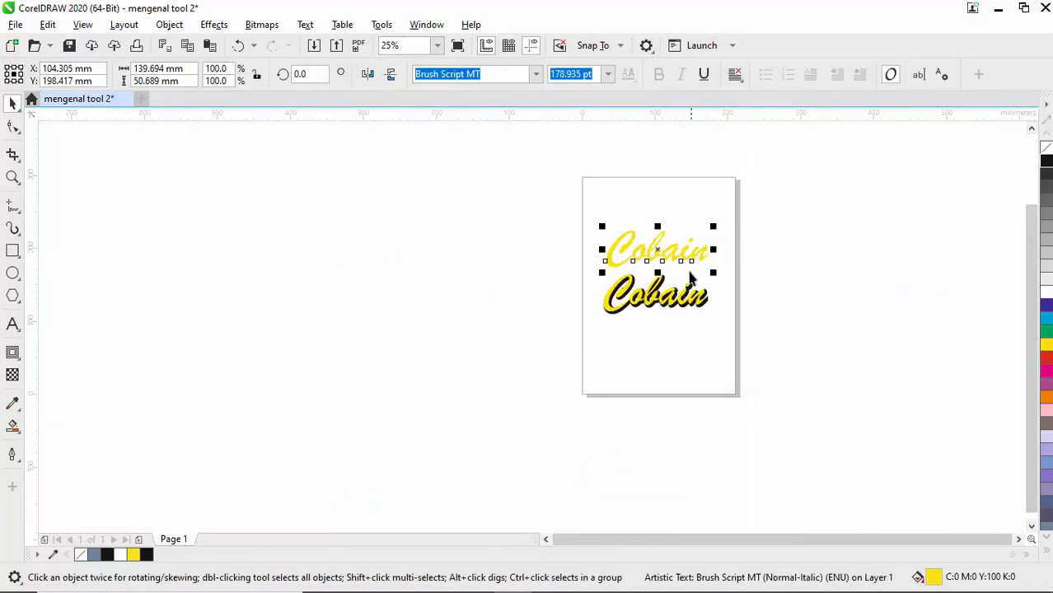
Step: Move the plain yellow "Cobain" text up slightly to about X 104.8 mm, Y 202.5 mm
scroll(692, 284, up, 3)
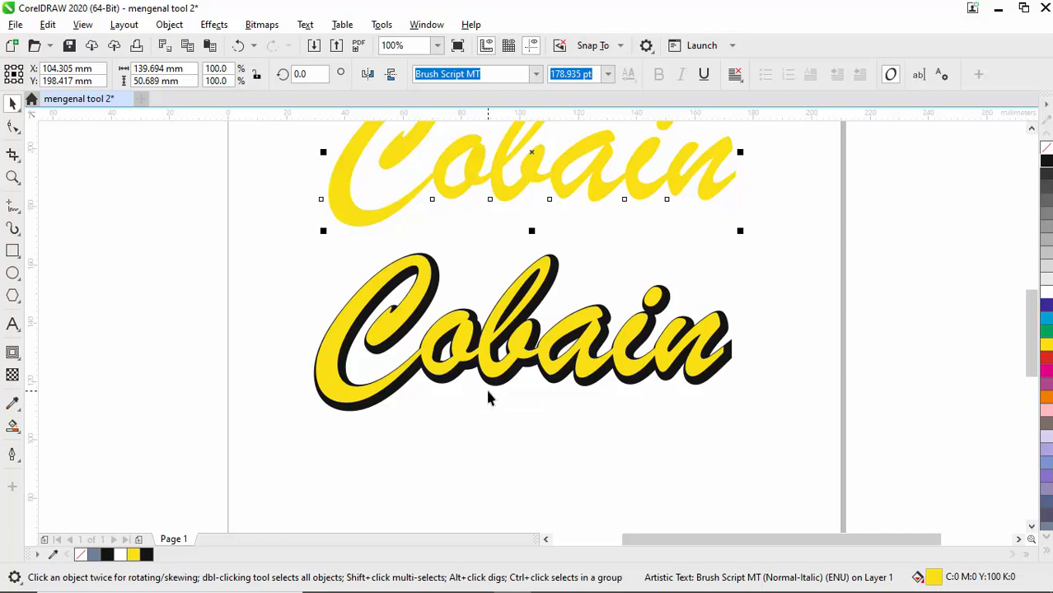
scroll(636, 310, down, 1)
scroll(636, 319, down, 1)
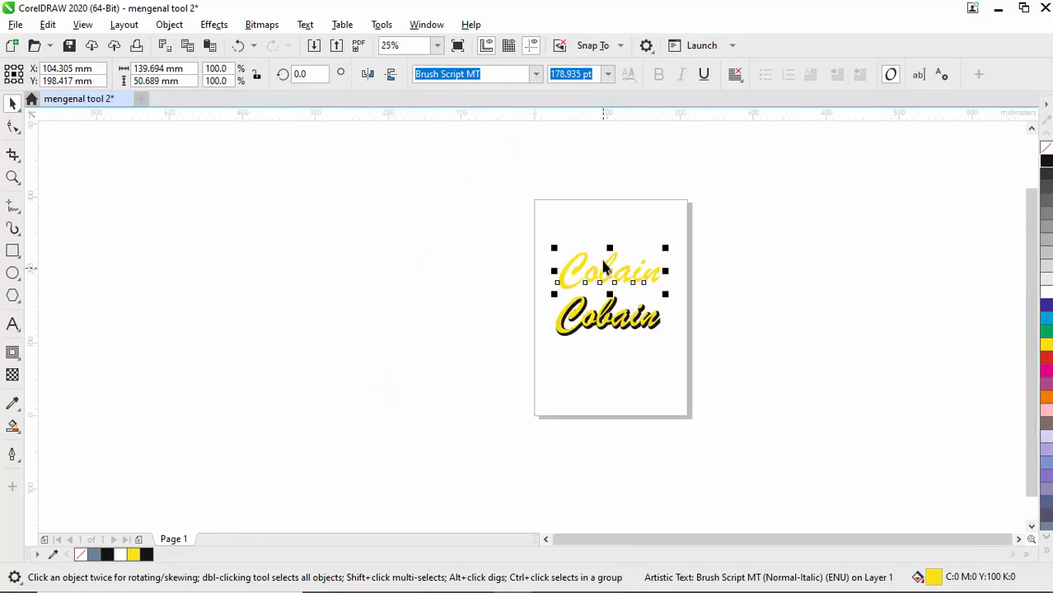
scroll(602, 266, up, 1)
scroll(598, 258, up, 1)
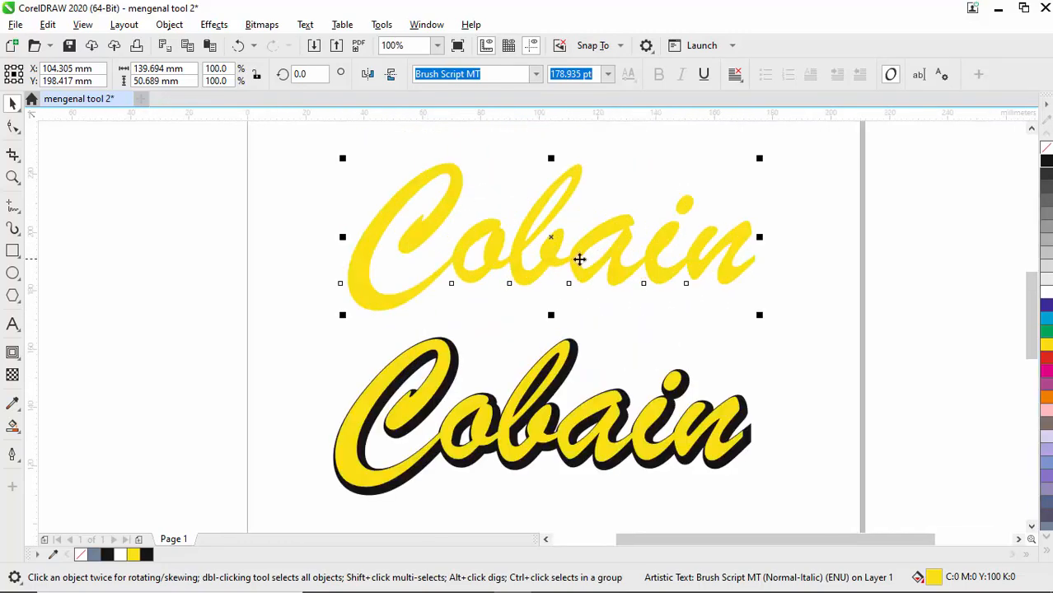
drag(551, 237, 553, 228)
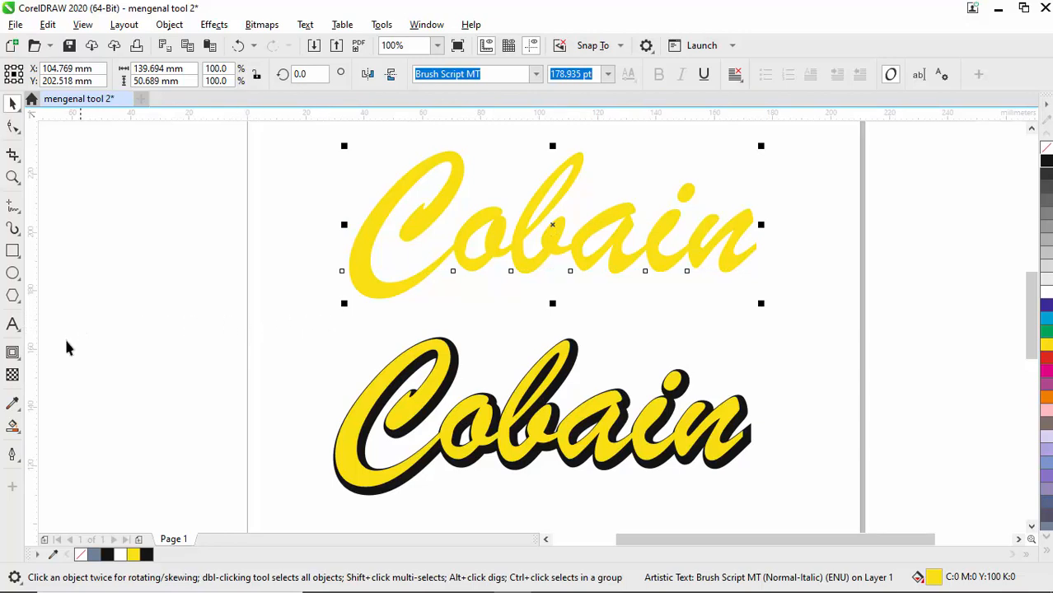
Step: Apply an outside contour to the plain yellow "Cobain" text and reduce it to 1 contour step
click(18, 361)
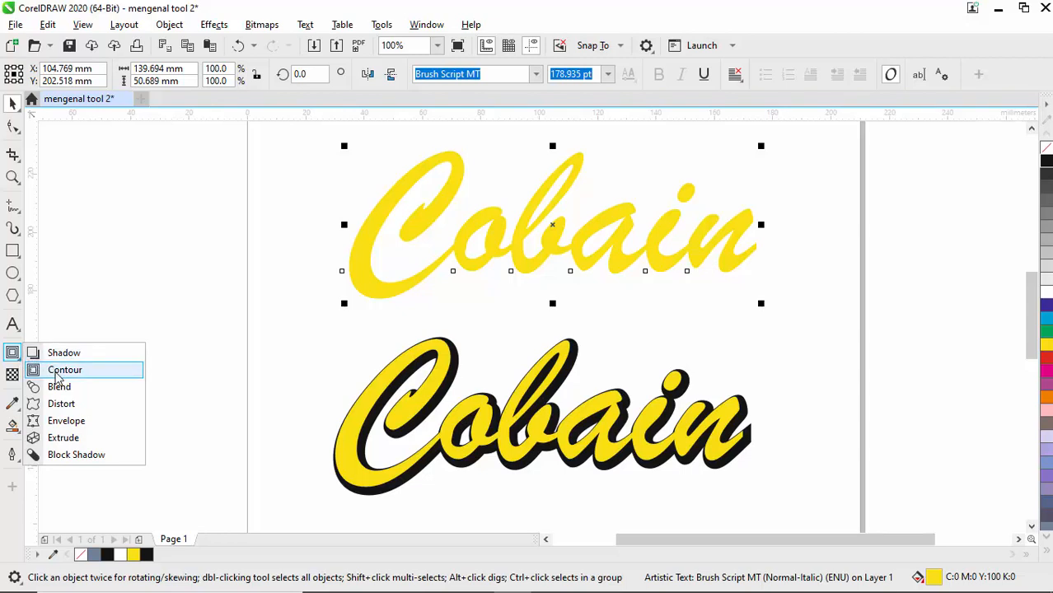
click(52, 372)
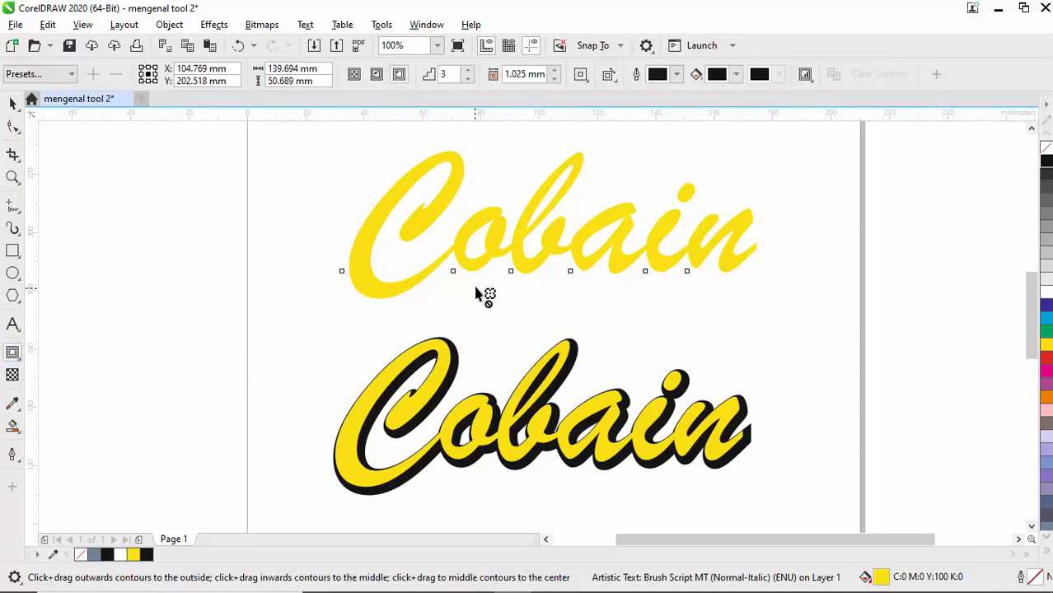
scroll(474, 297, up, 1)
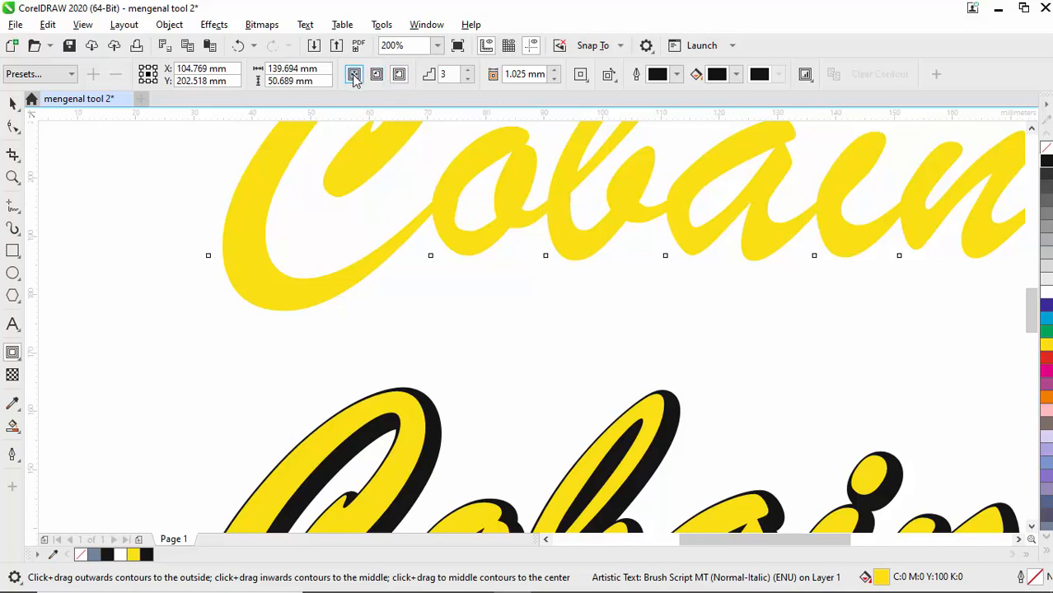
click(376, 74)
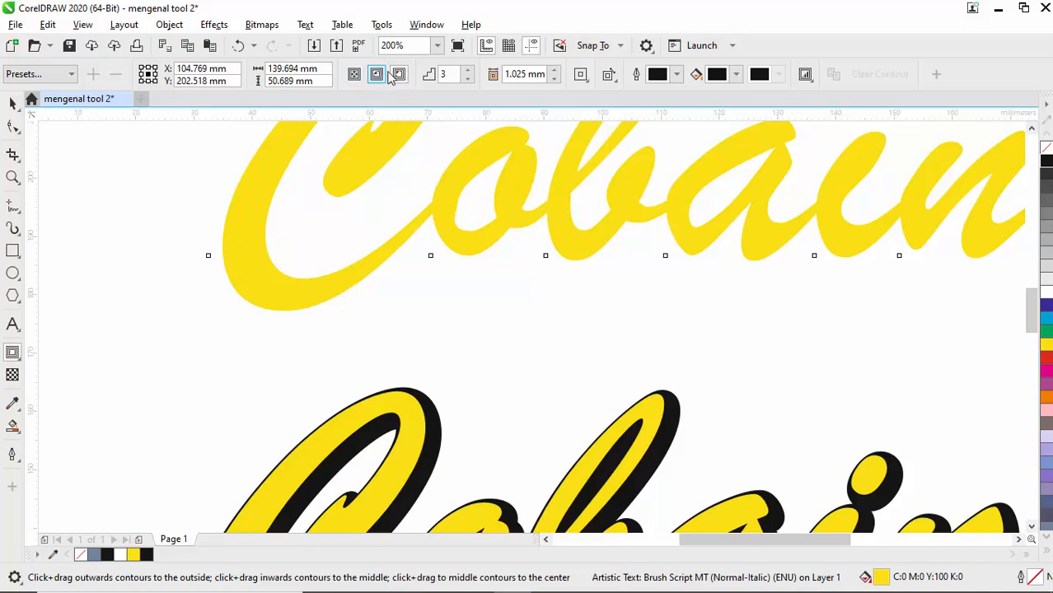
click(443, 75)
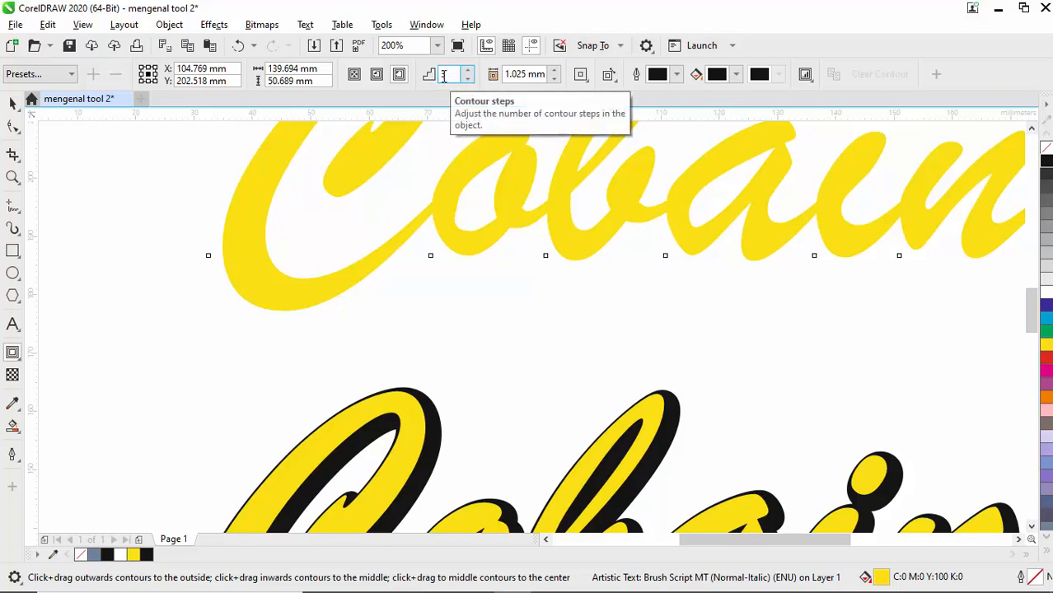
text(3)
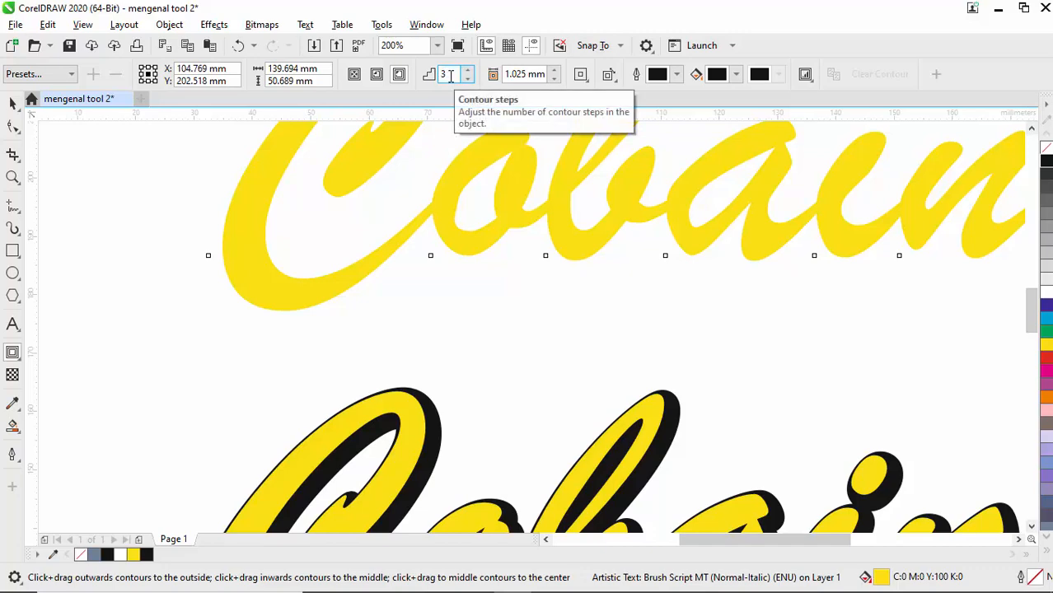
click(467, 79)
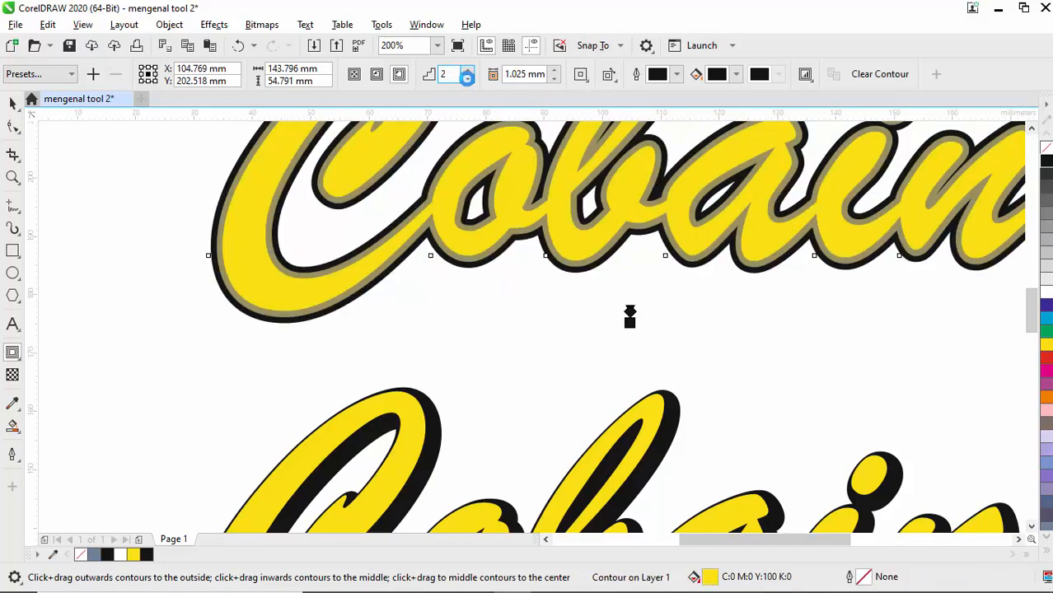
click(468, 79)
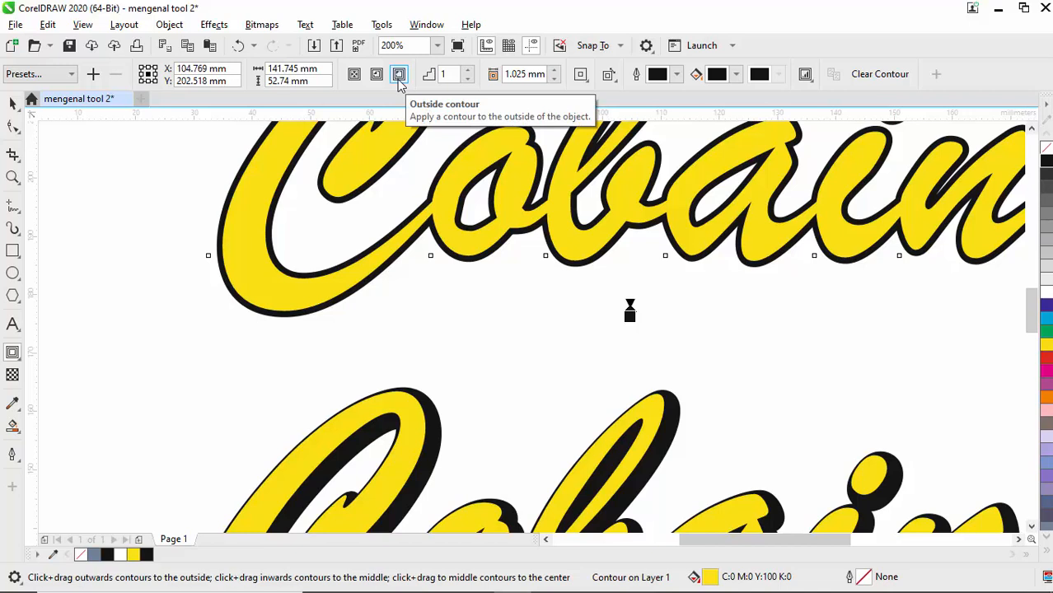
Step: Try the to-center and inside contour types on the upper "Cobain" text, ending on an outside contour with 3 steps
click(354, 75)
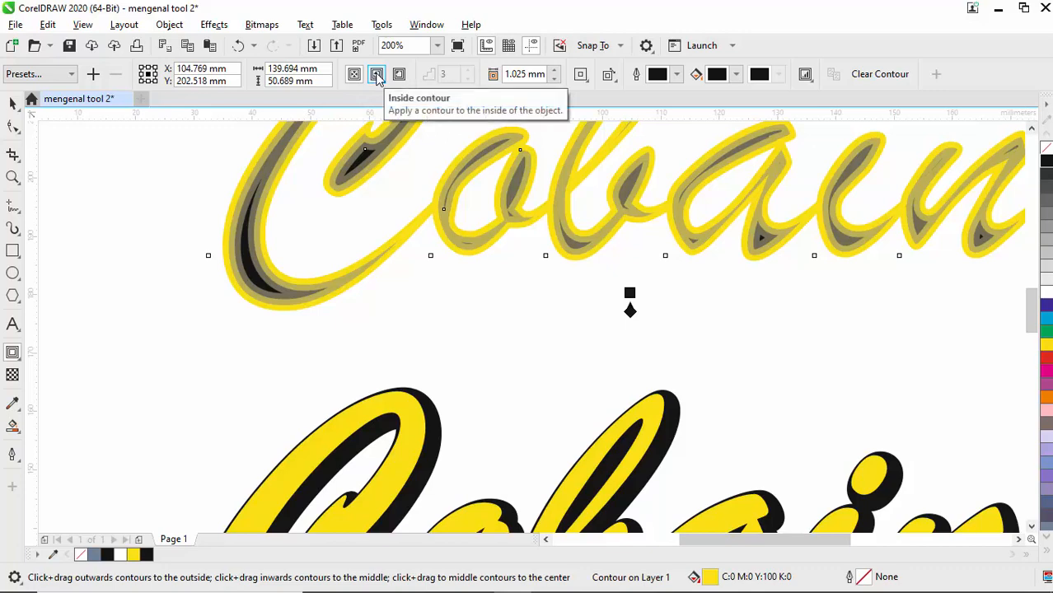
click(378, 75)
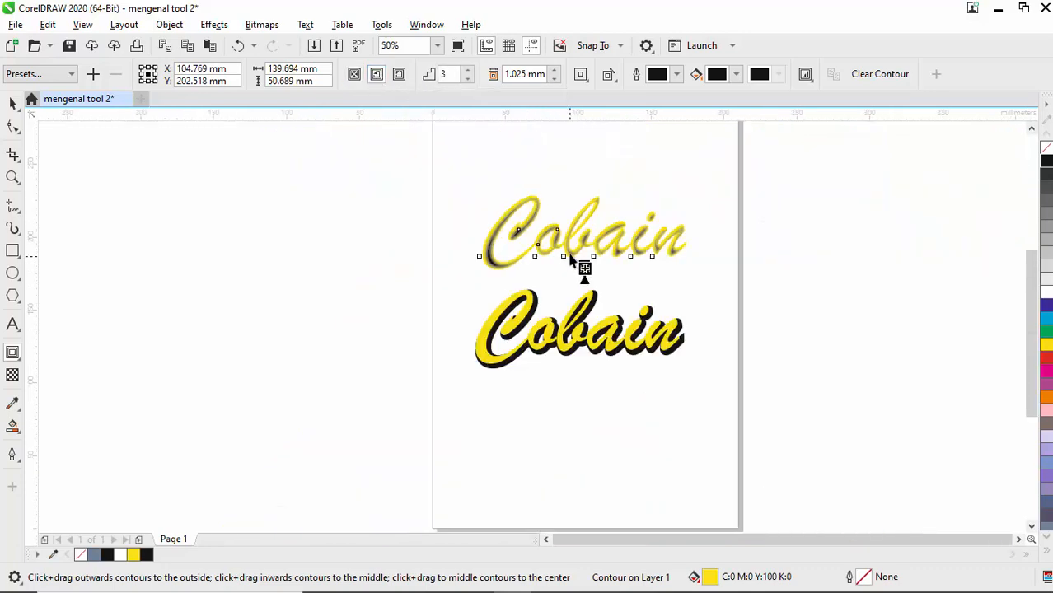
scroll(576, 266, down, 3)
scroll(587, 221, up, 3)
click(355, 75)
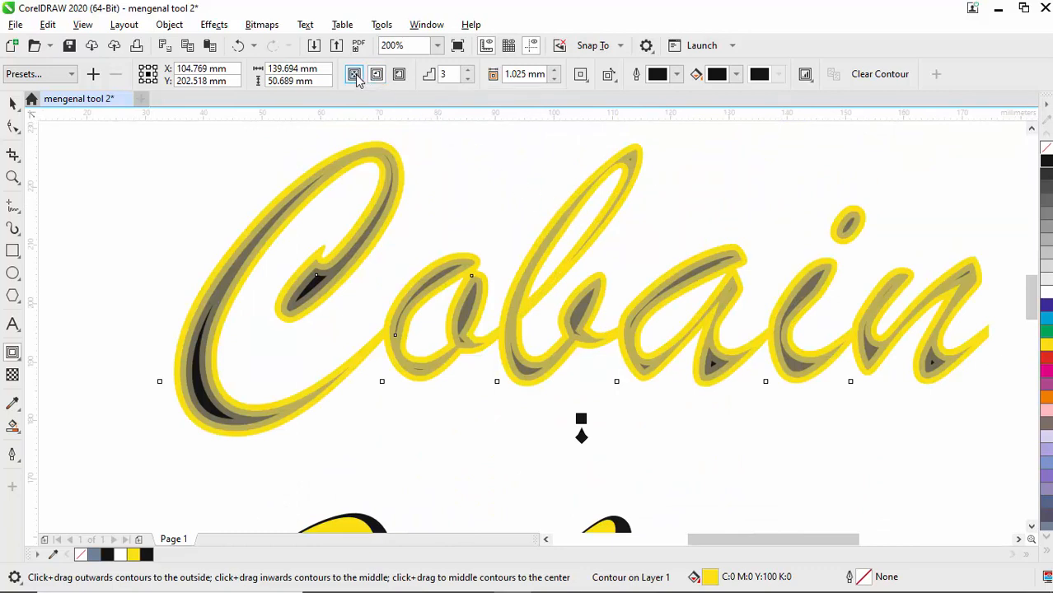
click(378, 76)
click(399, 75)
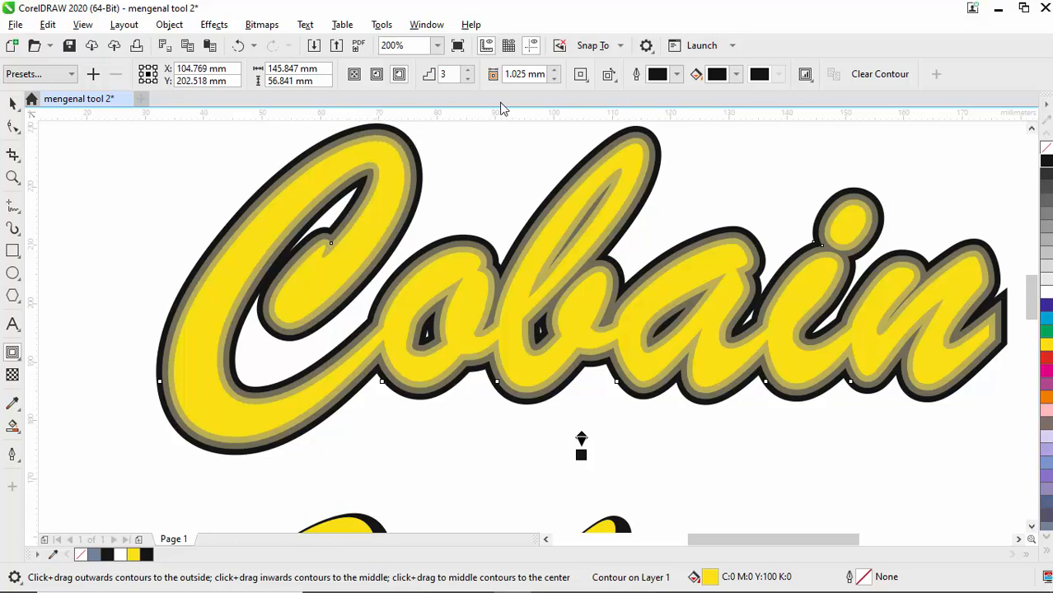
Step: Set the contour's outline color to a dark blue of about C100 M76 Y4 K22
click(678, 76)
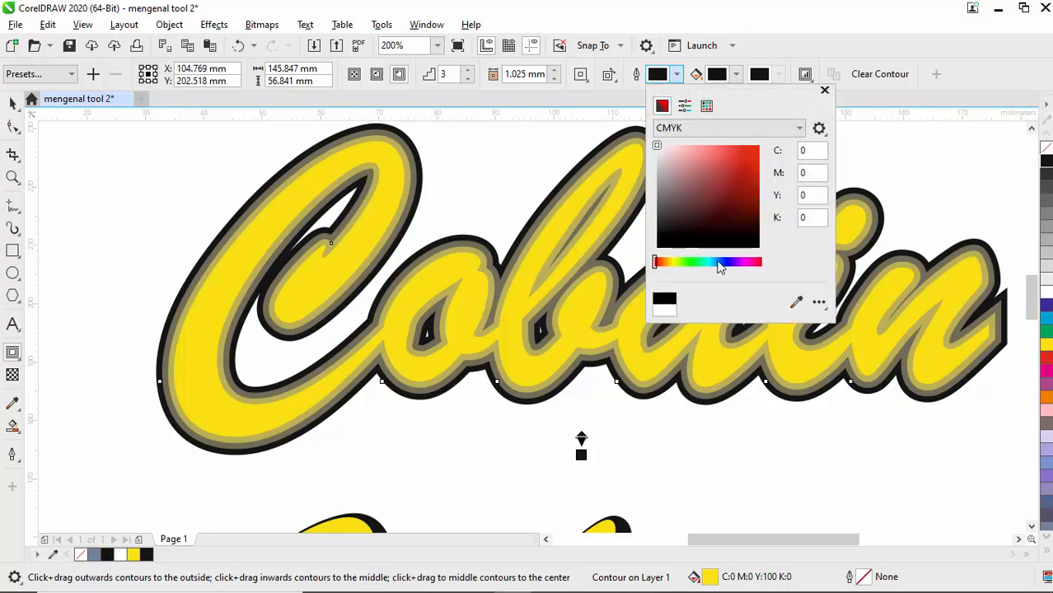
click(717, 263)
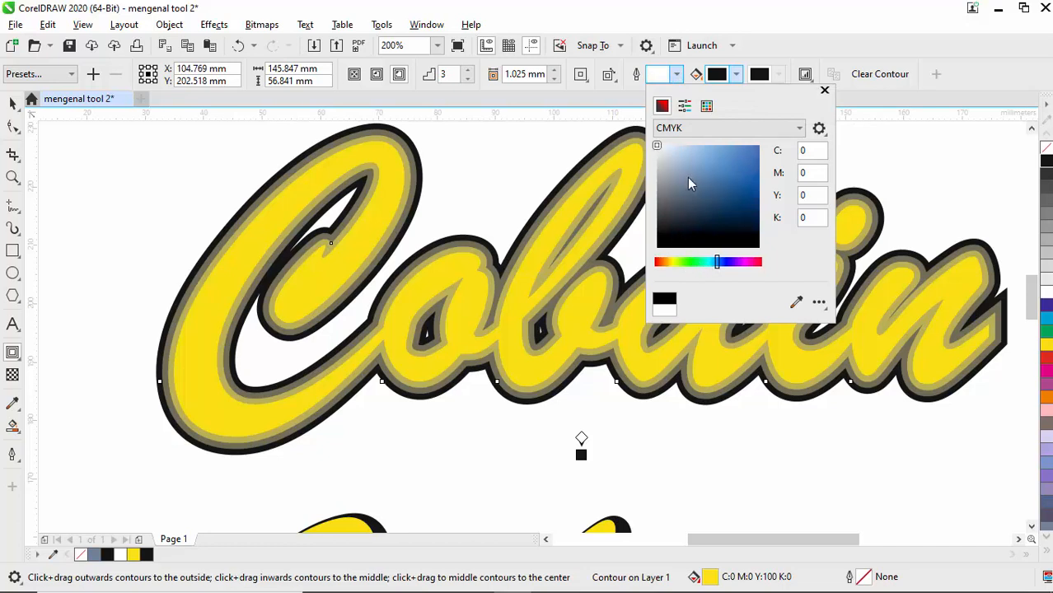
click(742, 206)
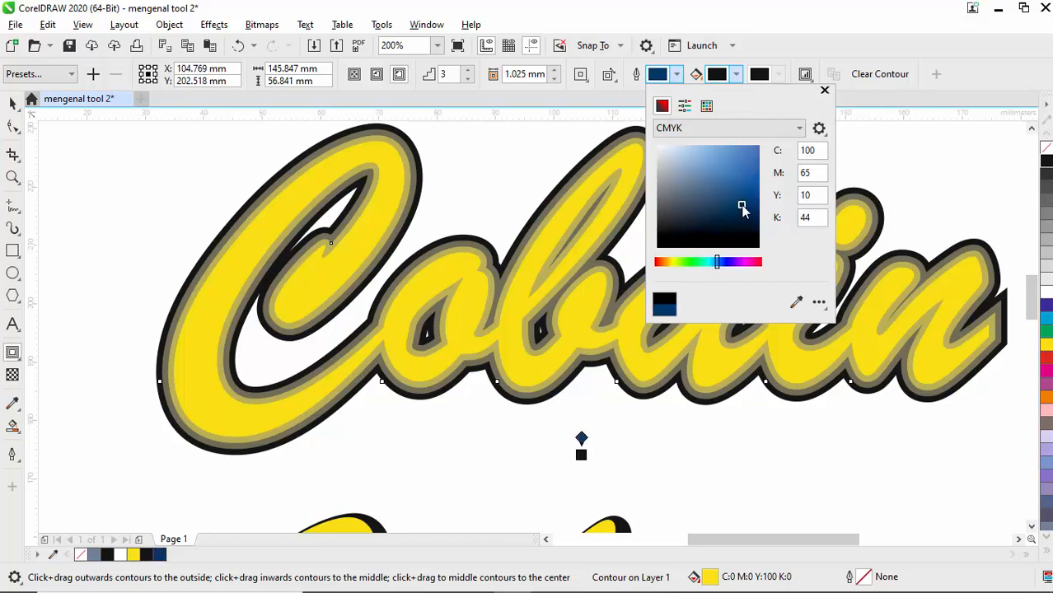
drag(742, 206, 750, 194)
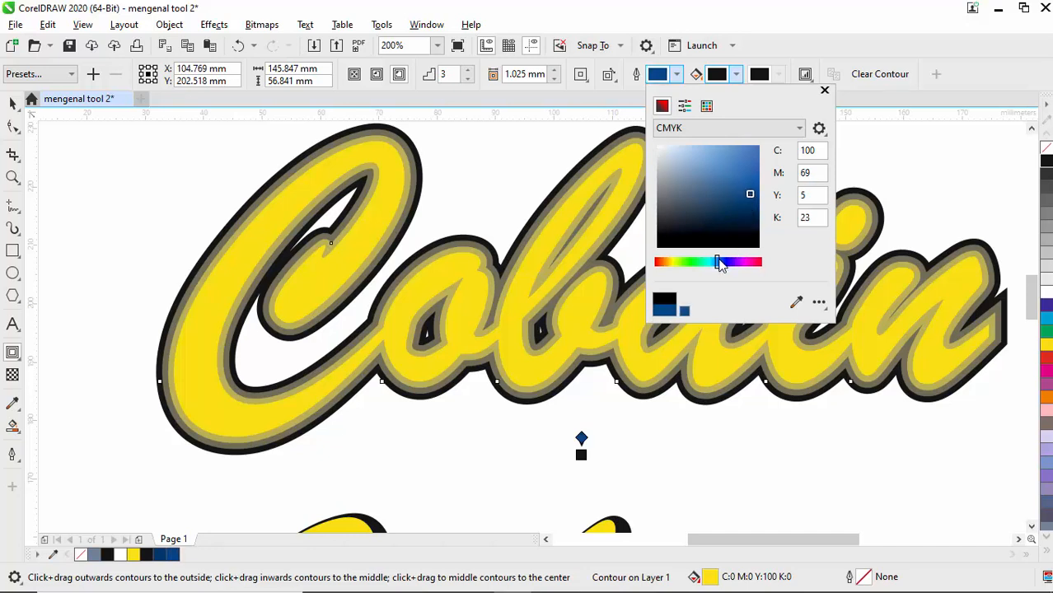
drag(719, 264, 719, 262)
click(743, 197)
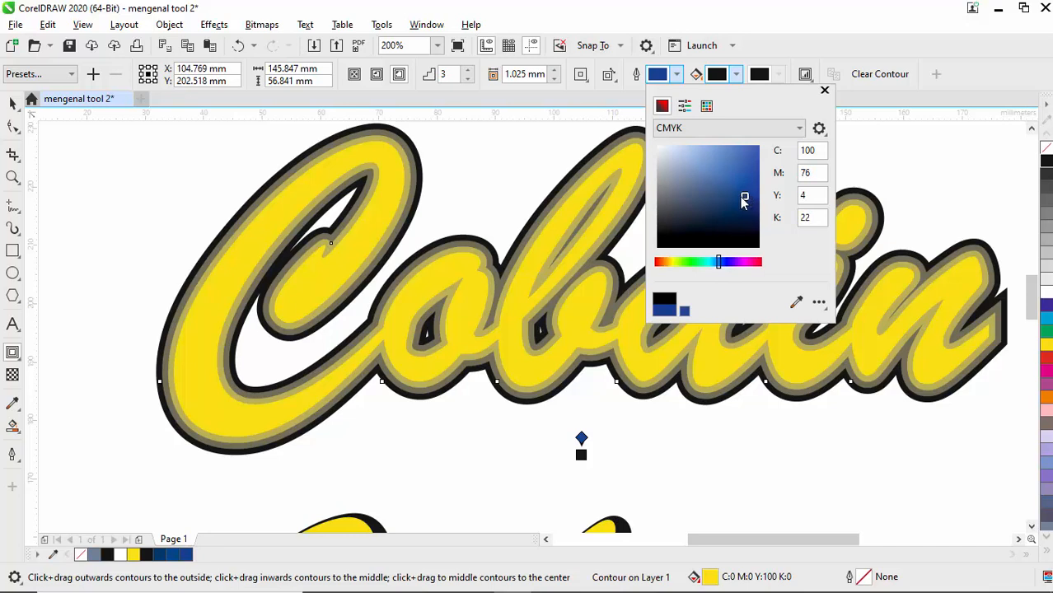
click(824, 92)
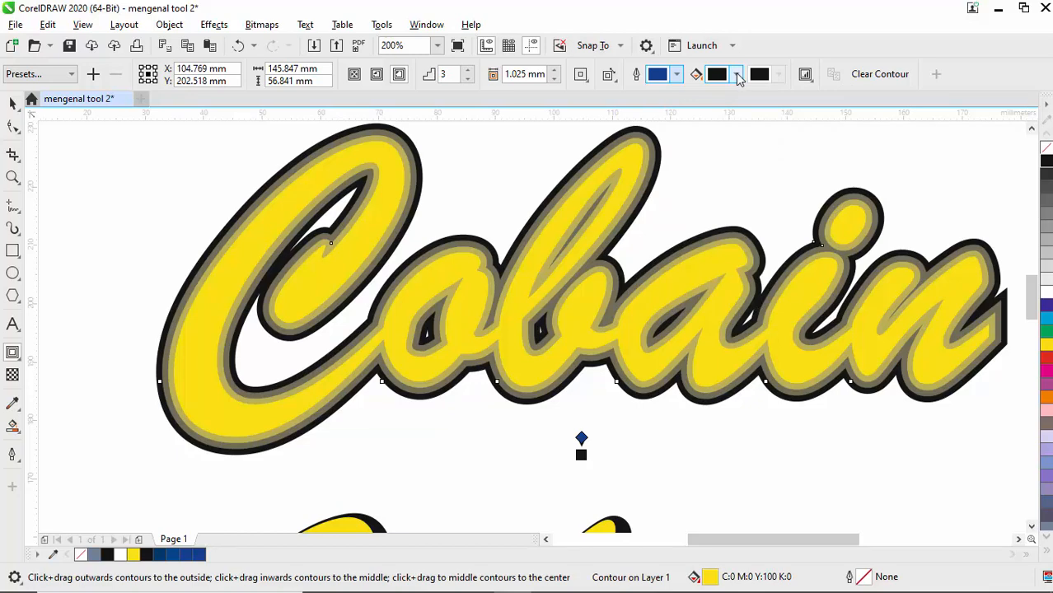
Step: Set the contour's fill color to a blue of about C100 M87 Y0 K0
click(736, 75)
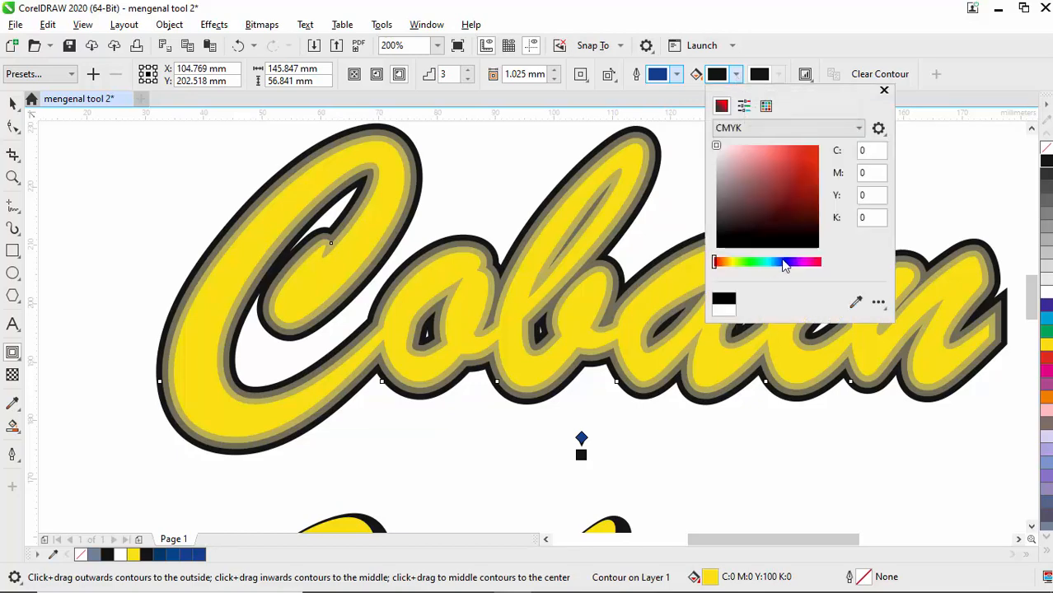
click(783, 263)
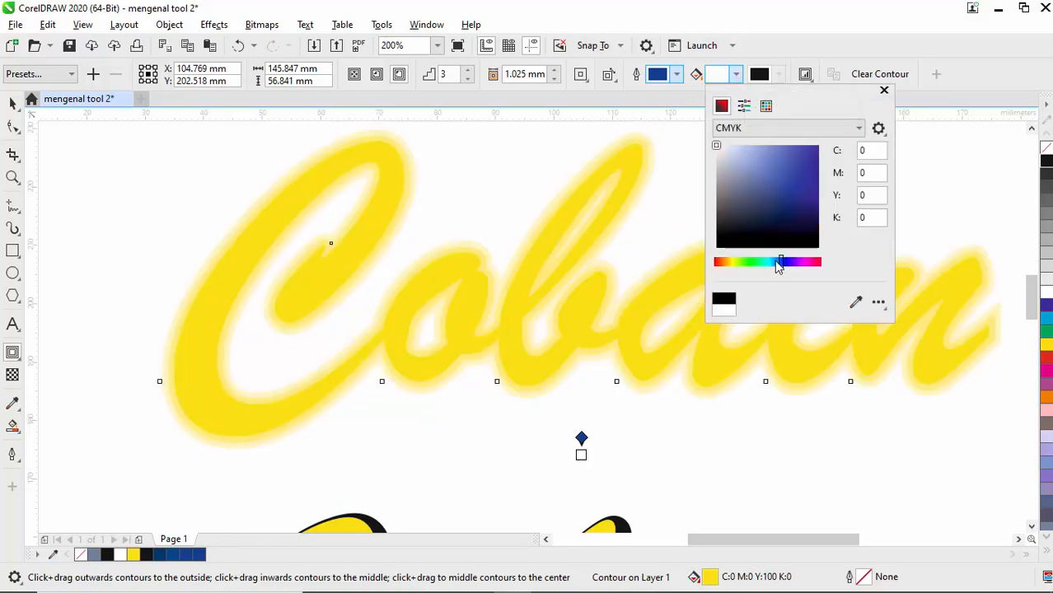
click(782, 198)
drag(782, 199, 795, 187)
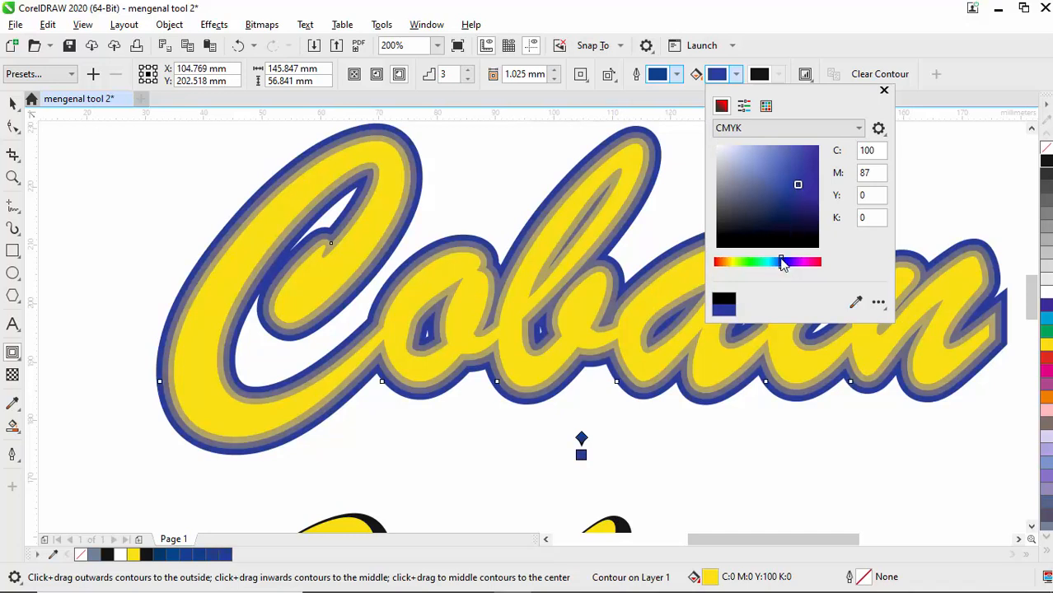
drag(794, 186, 795, 194)
click(884, 90)
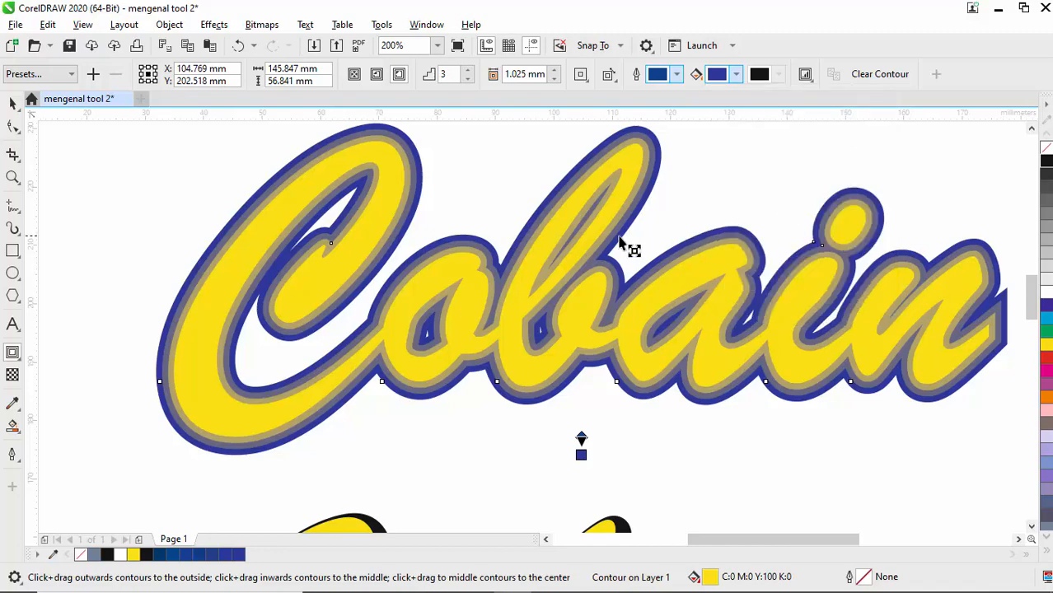
Step: Increase the blue contour around the upper "Cobain" text to 6 steps
scroll(340, 239, up, 2)
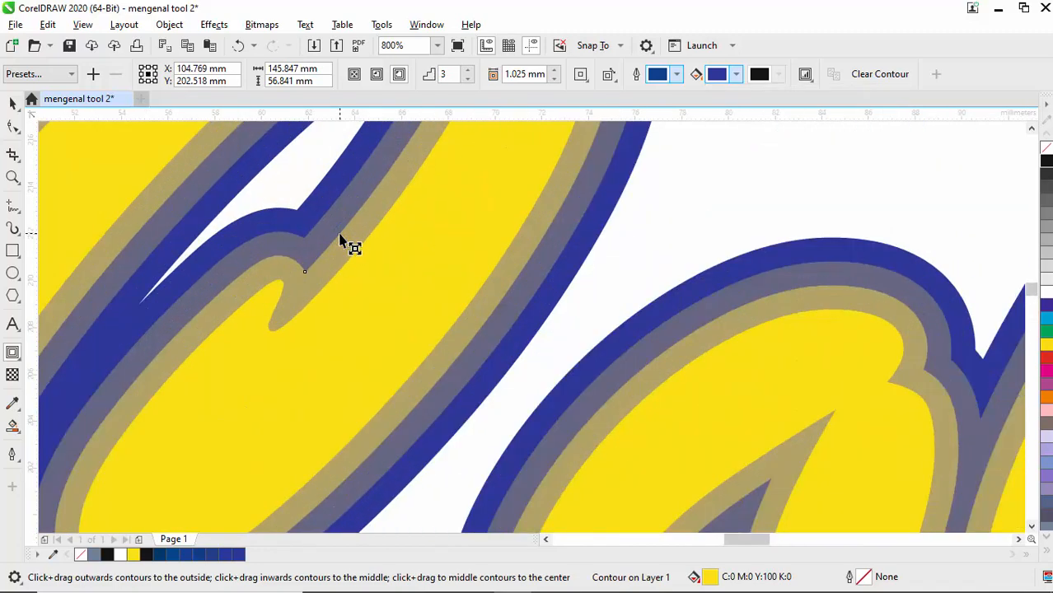
scroll(342, 240, down, 2)
scroll(356, 196, up, 2)
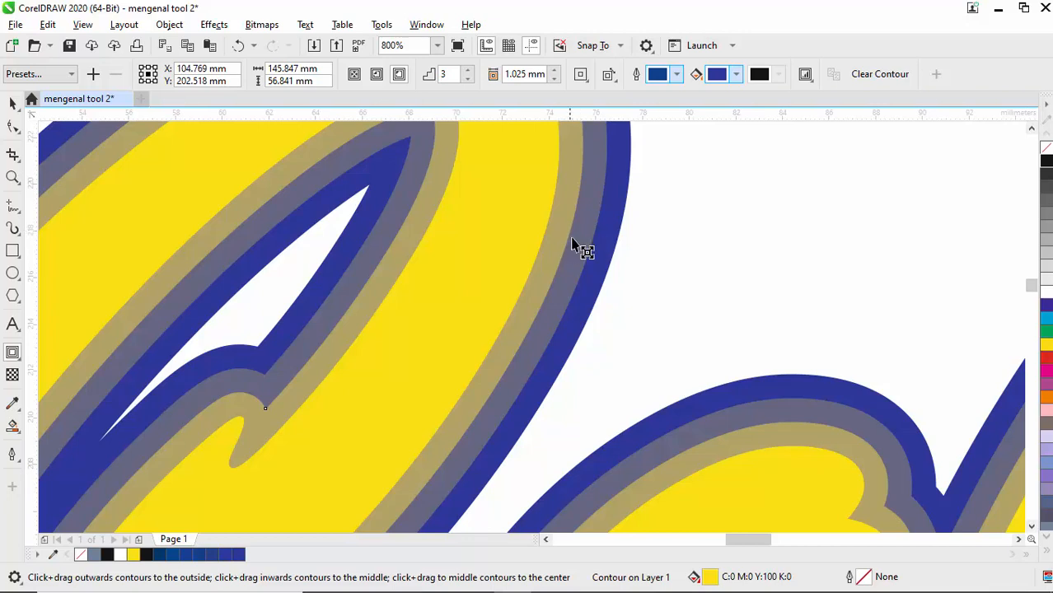
click(467, 71)
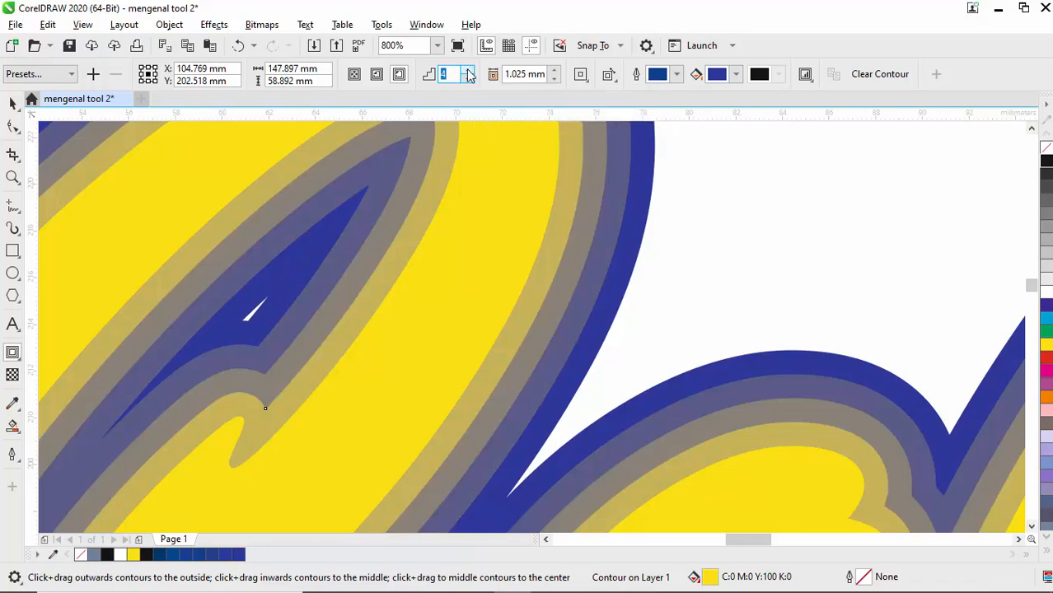
click(467, 71)
click(467, 71)
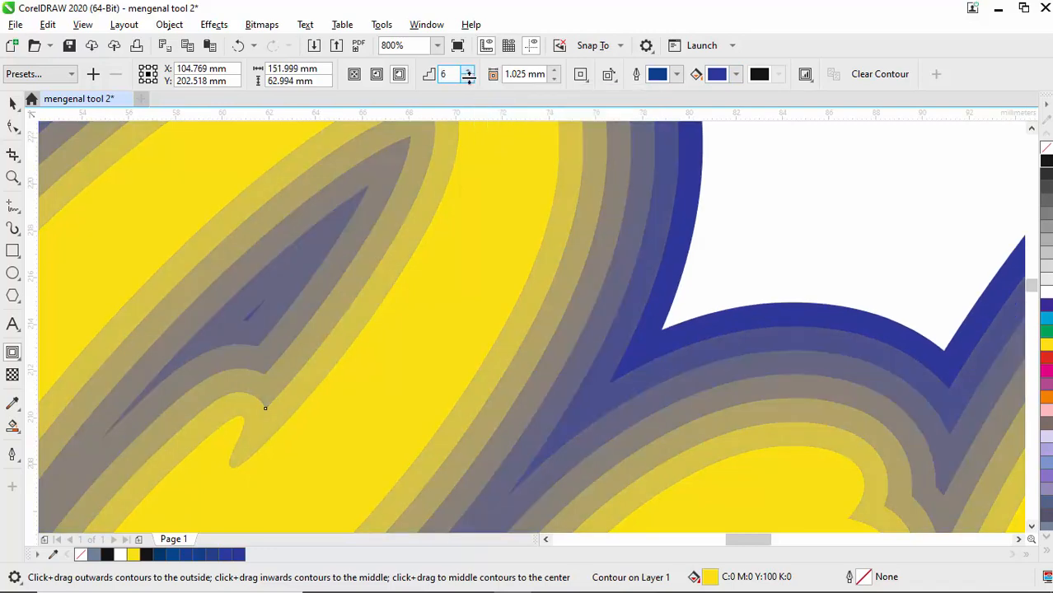
Step: Reduce the blue contour around the upper "Cobain" text to 1 step
scroll(536, 202, down, 3)
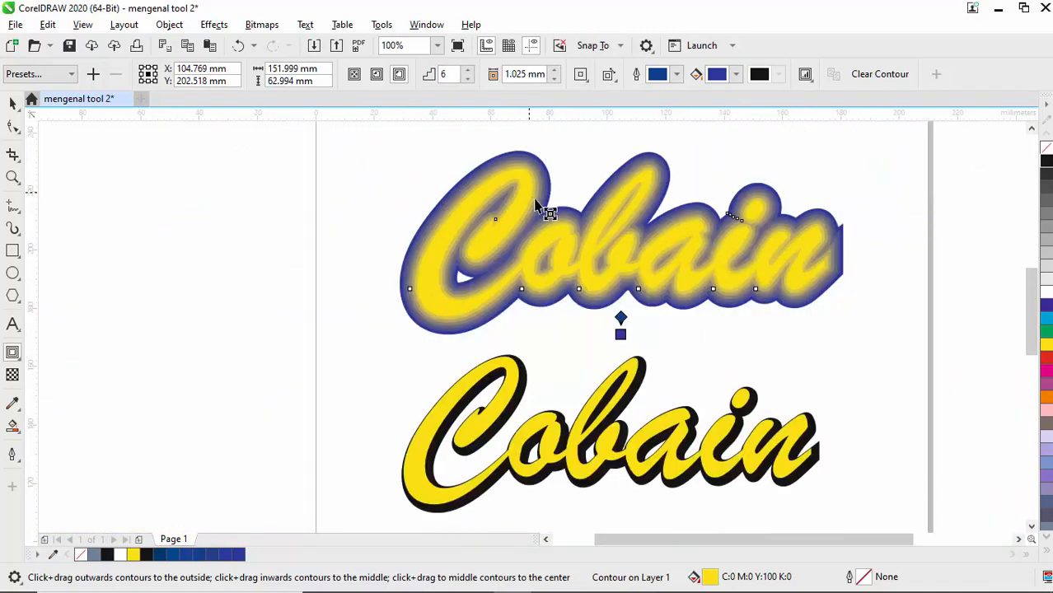
scroll(548, 206, up, 1)
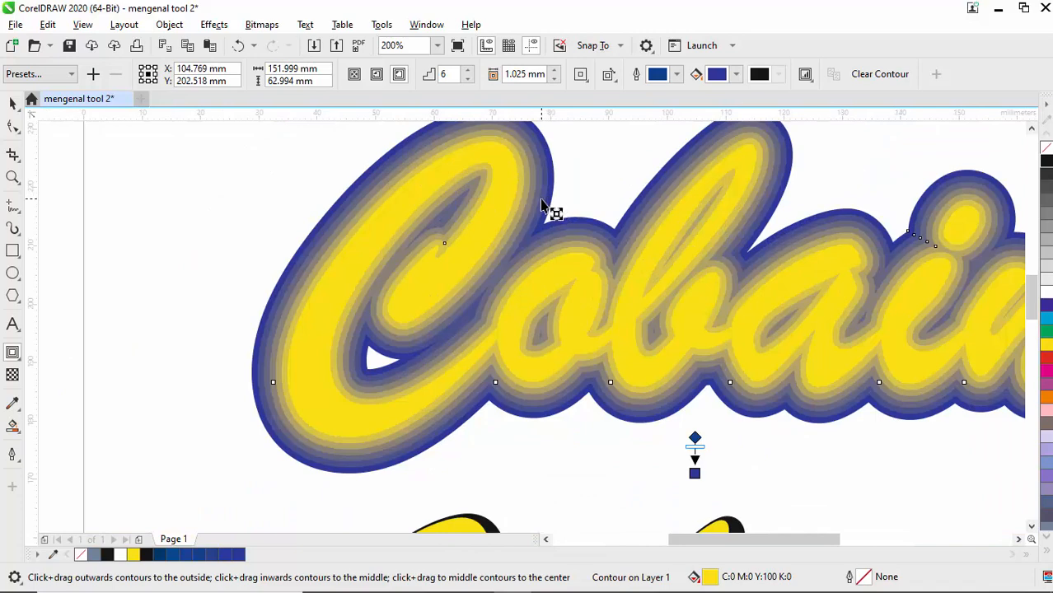
click(467, 79)
click(467, 78)
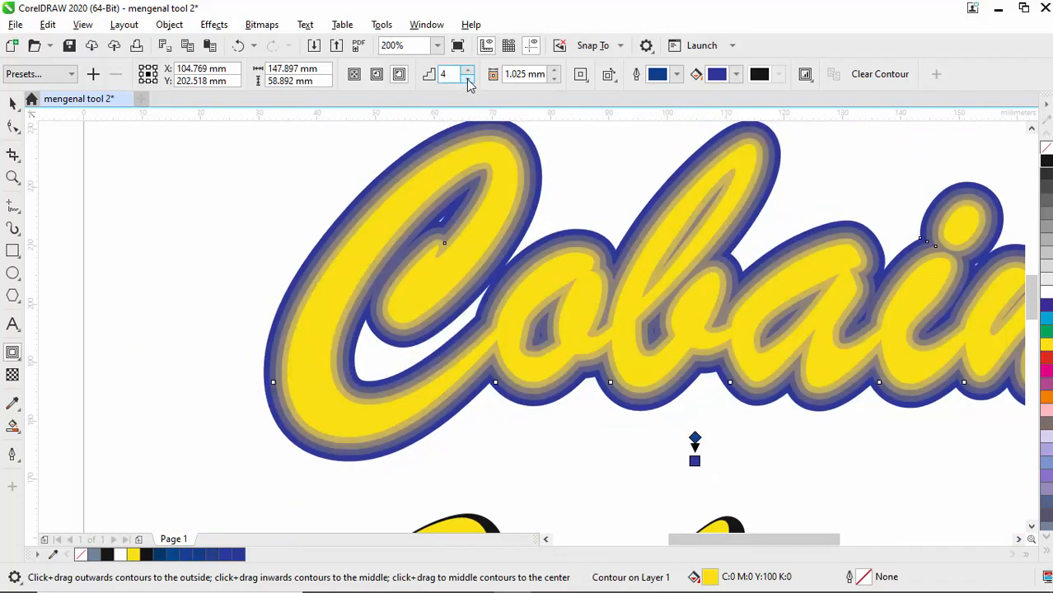
click(467, 78)
click(468, 79)
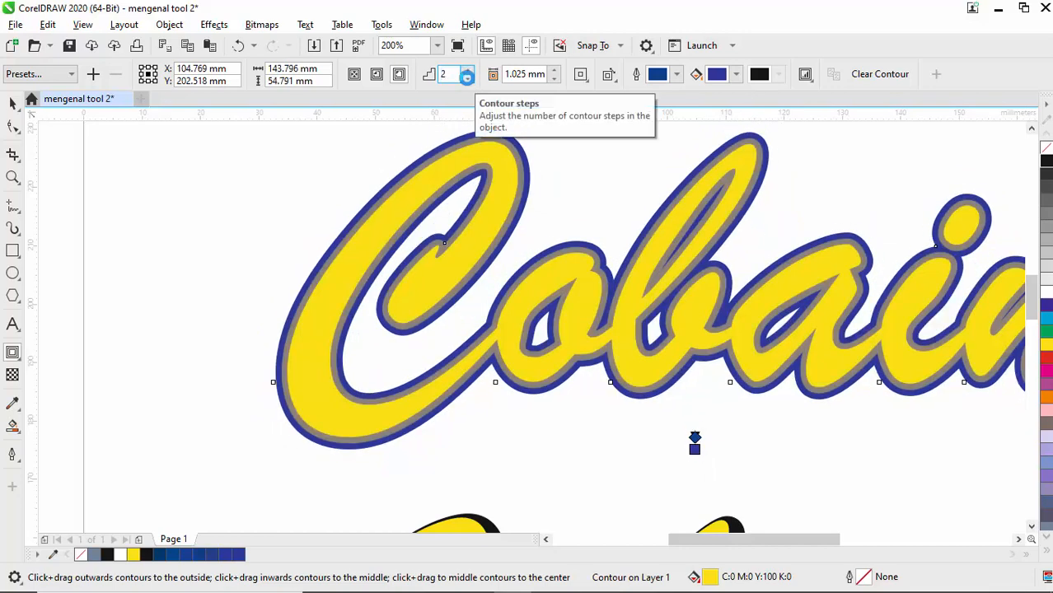
click(467, 78)
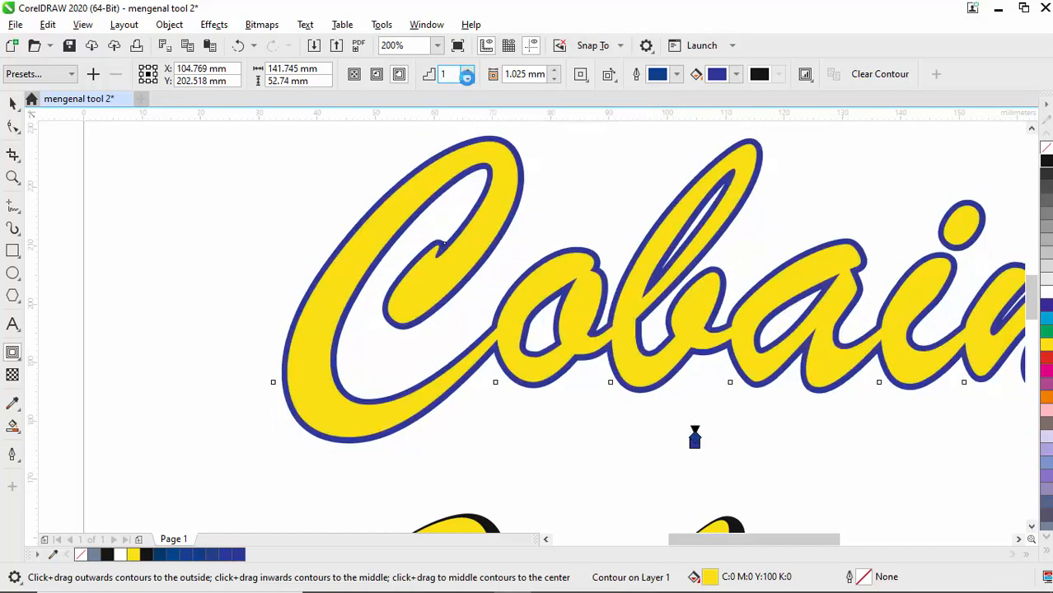
Step: Leave the Contour tool for the Pick tool and compare the blue-contoured "Cobain" text with the black-backed version on the page
scroll(286, 232, down, 2)
scroll(286, 232, down, 1)
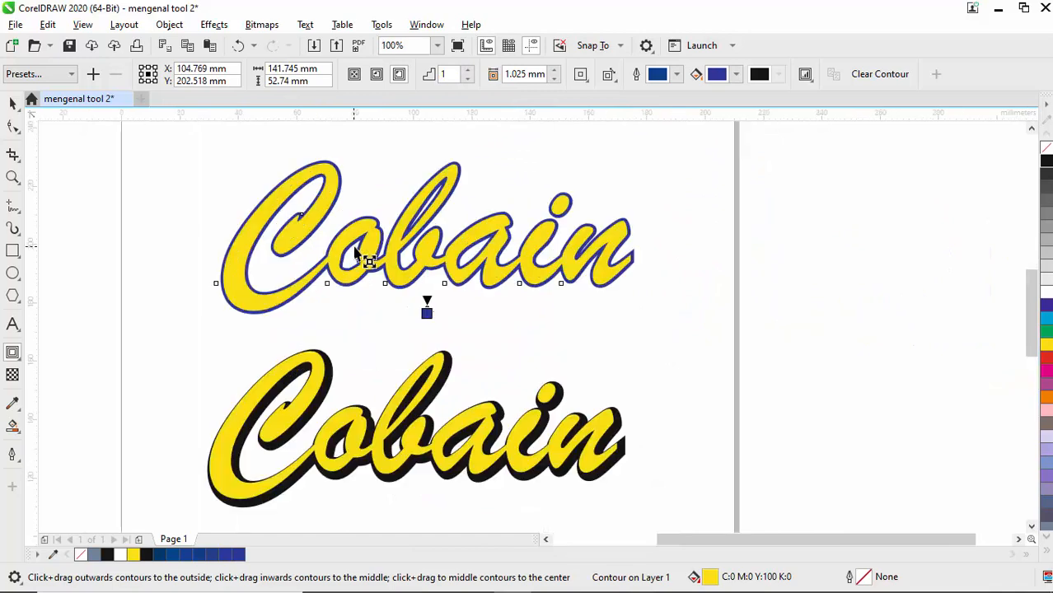
scroll(355, 255, up, 1)
click(13, 102)
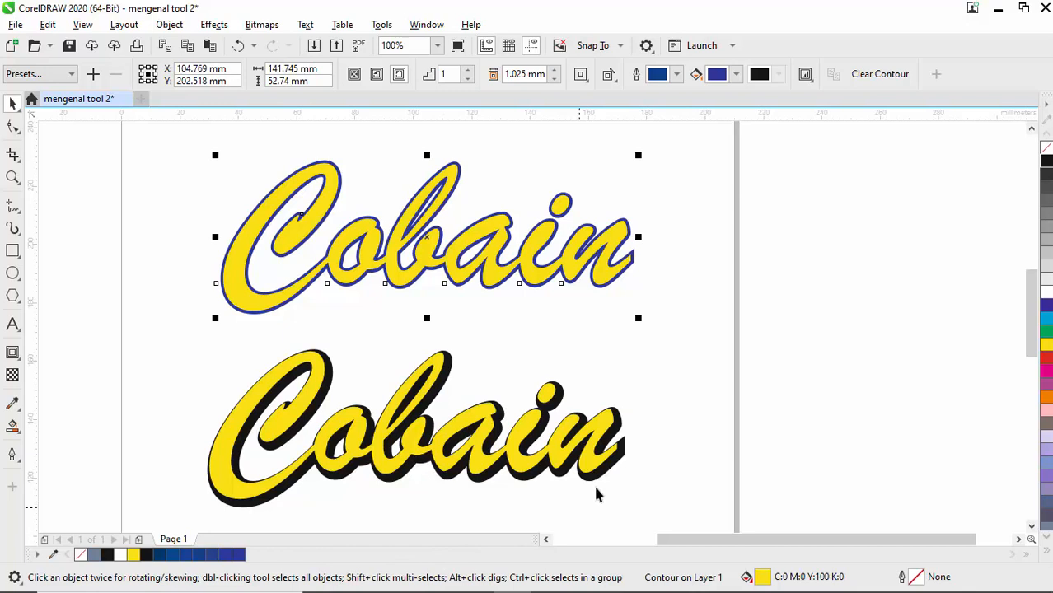
scroll(748, 346, down, 2)
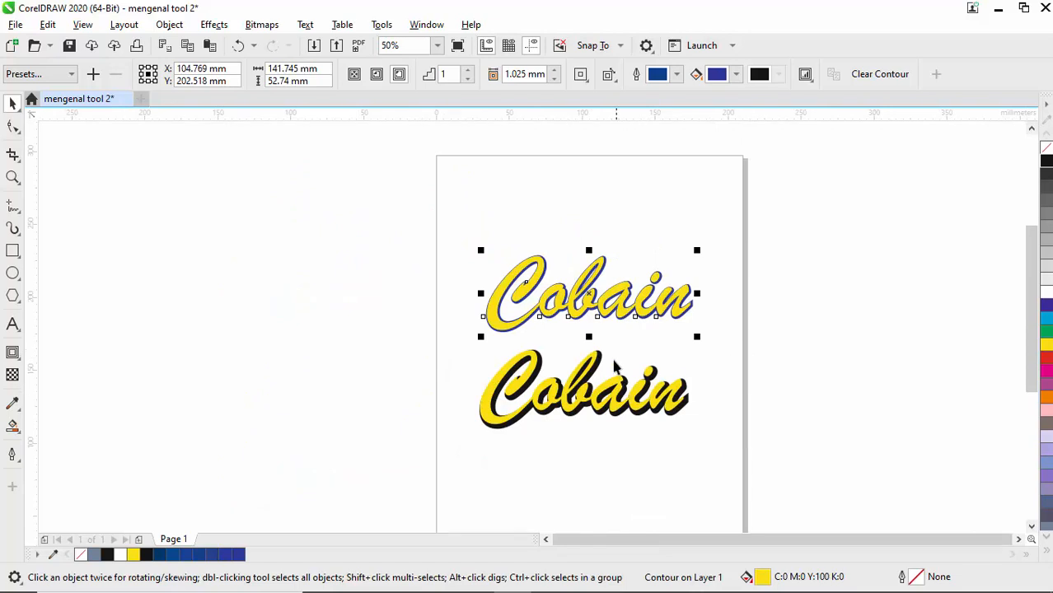
scroll(614, 367, up, 2)
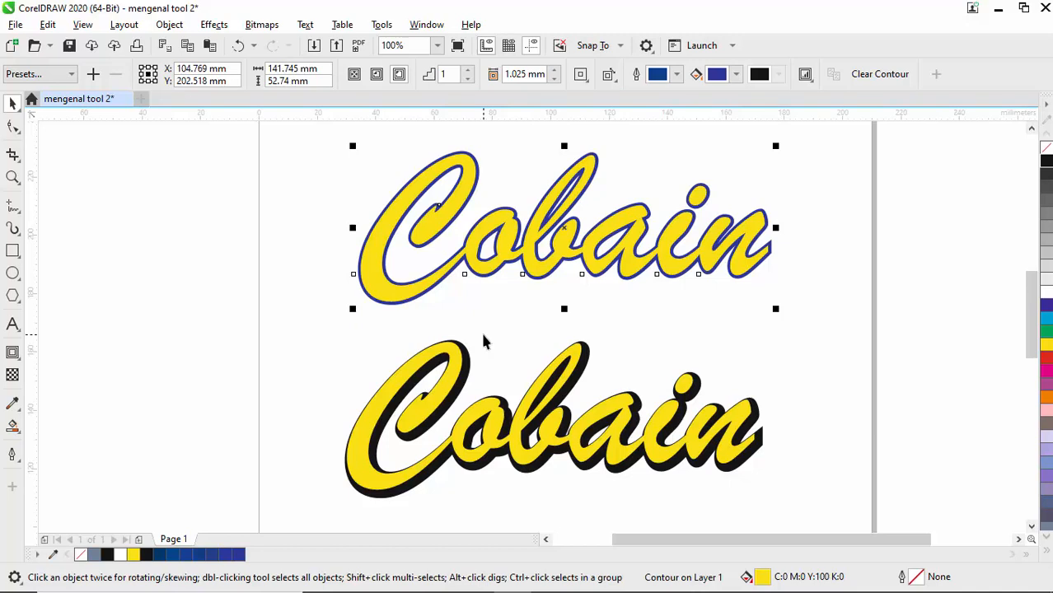
scroll(483, 336, down, 1)
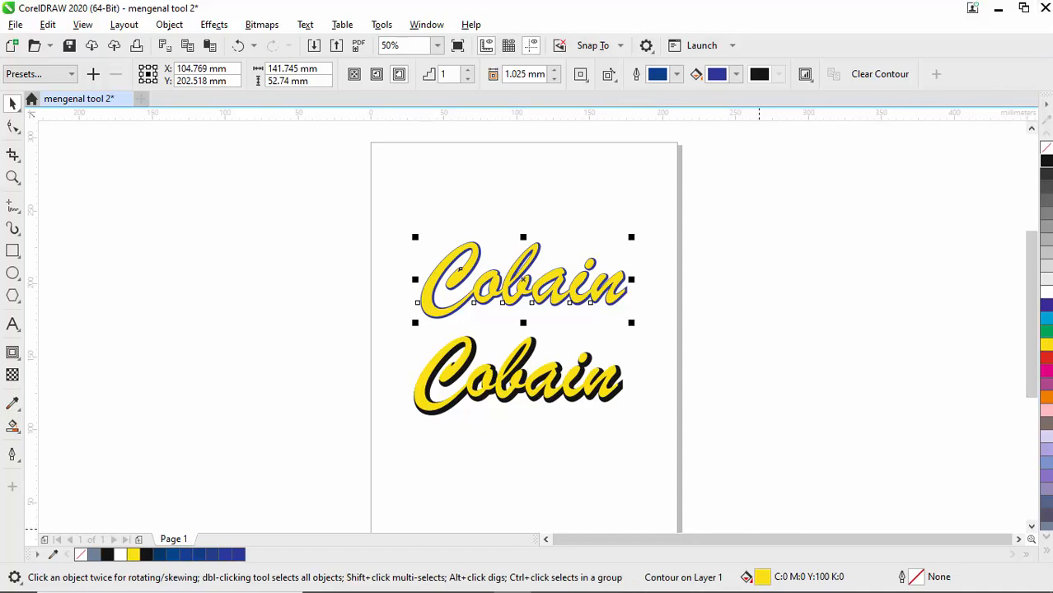
mouse_move(486, 584)
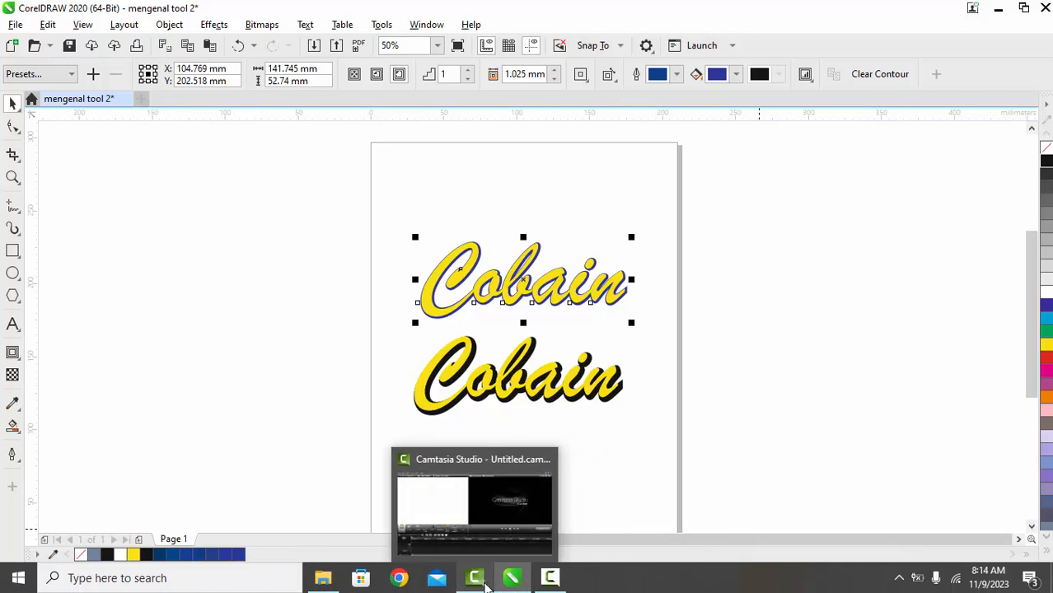
mouse_move(550, 581)
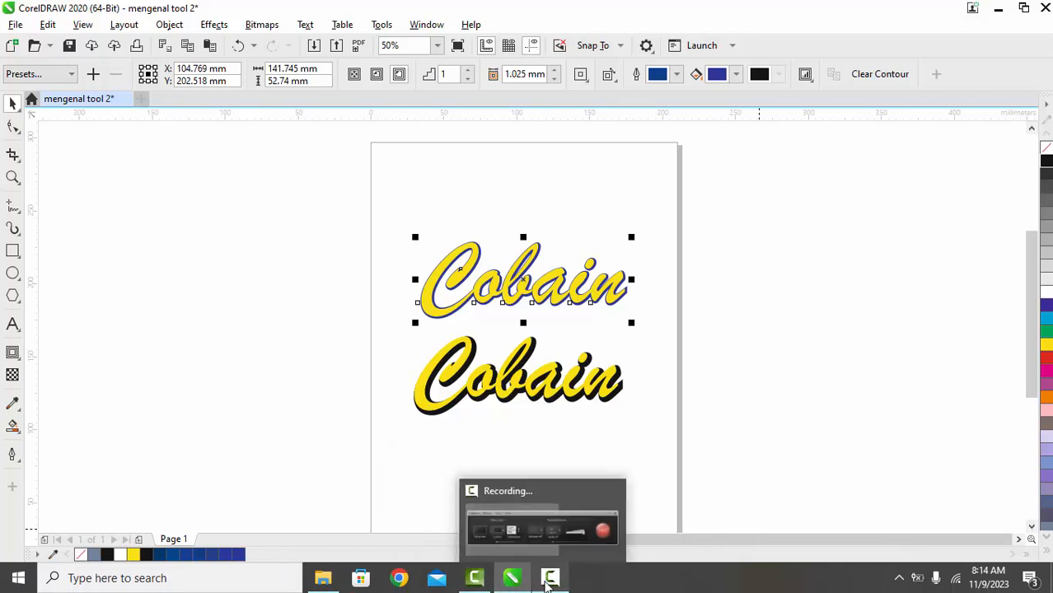